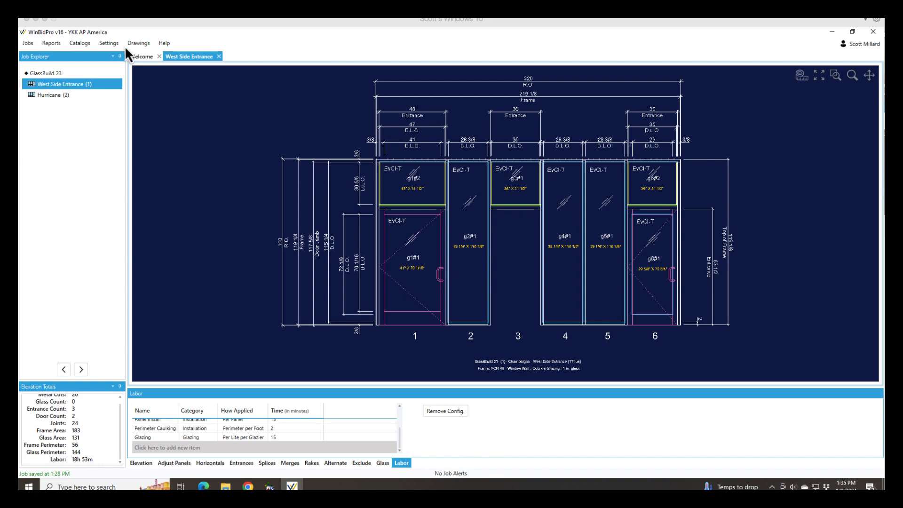
# - Duplicate the Screw Spline labor configuration and name the copy Can/Stick
pyautogui.click(110, 43)
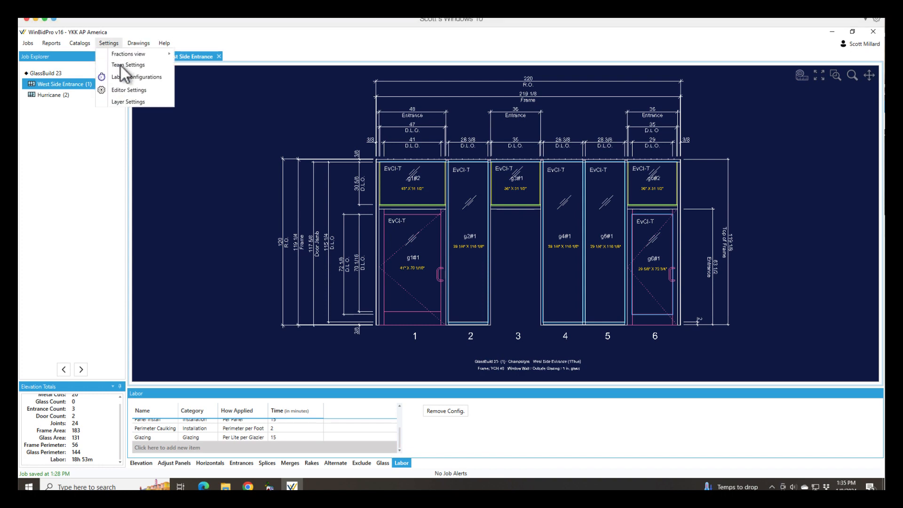
pyautogui.click(125, 78)
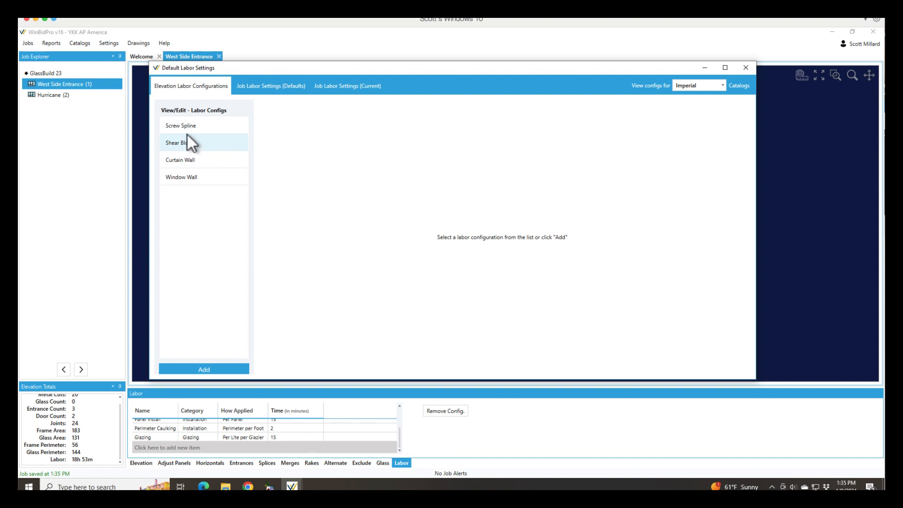
pyautogui.click(189, 126)
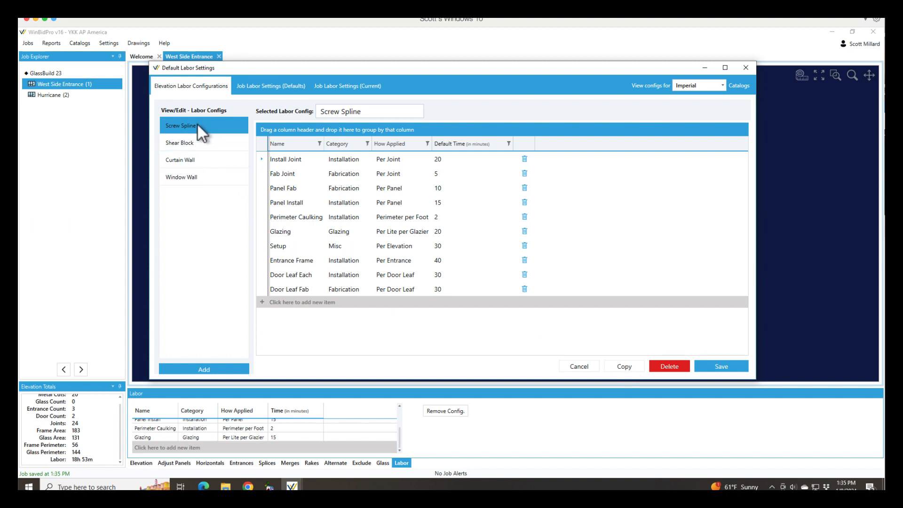
pyautogui.click(625, 367)
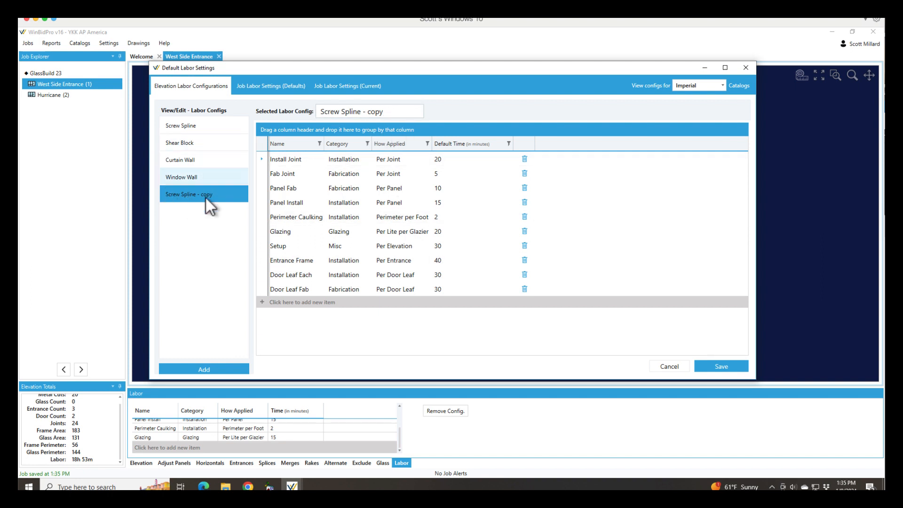
pyautogui.moveTo(386, 112); pyautogui.dragTo(314, 112)
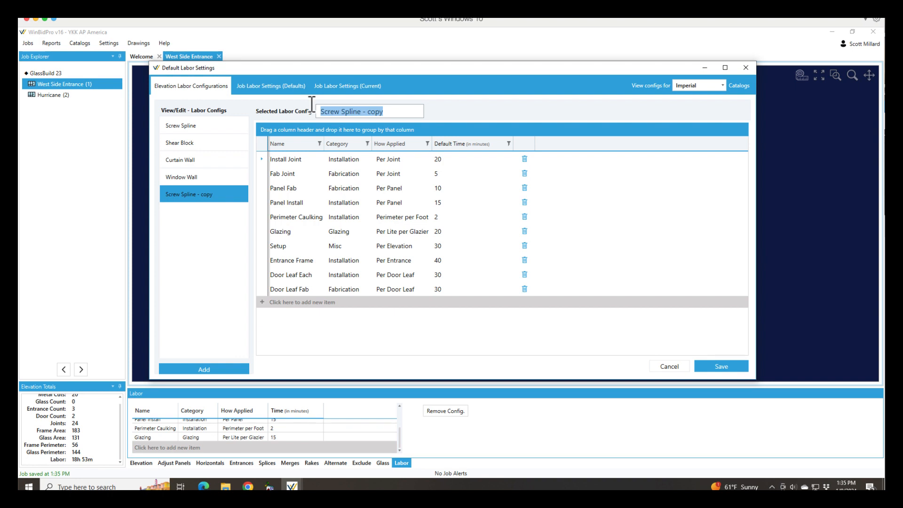
pyautogui.write('Can/S')
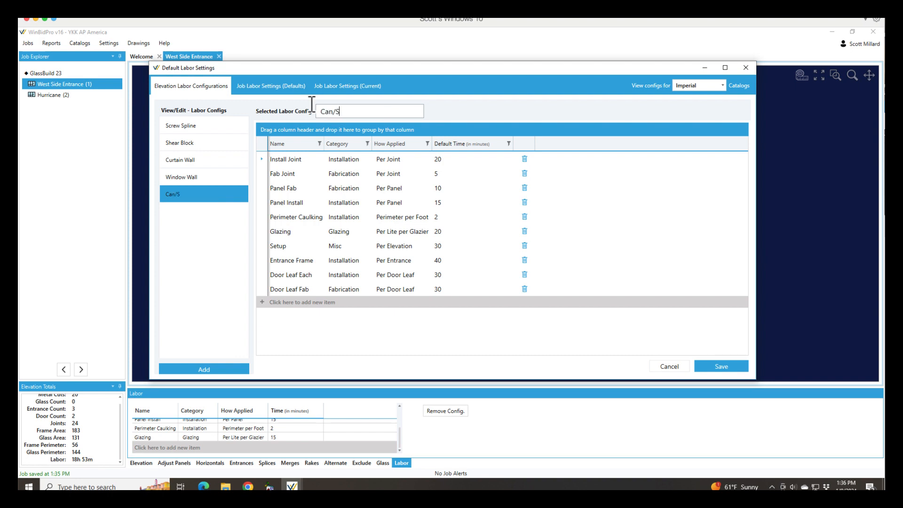
pyautogui.write('tick')
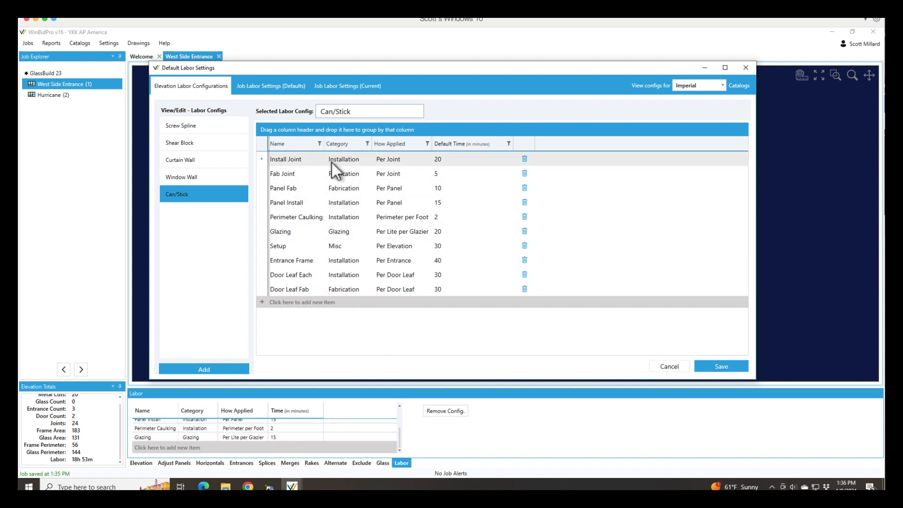
# - Set the default time of Install Joint in the Can/Stick configuration to 10 minutes
pyautogui.click(438, 159)
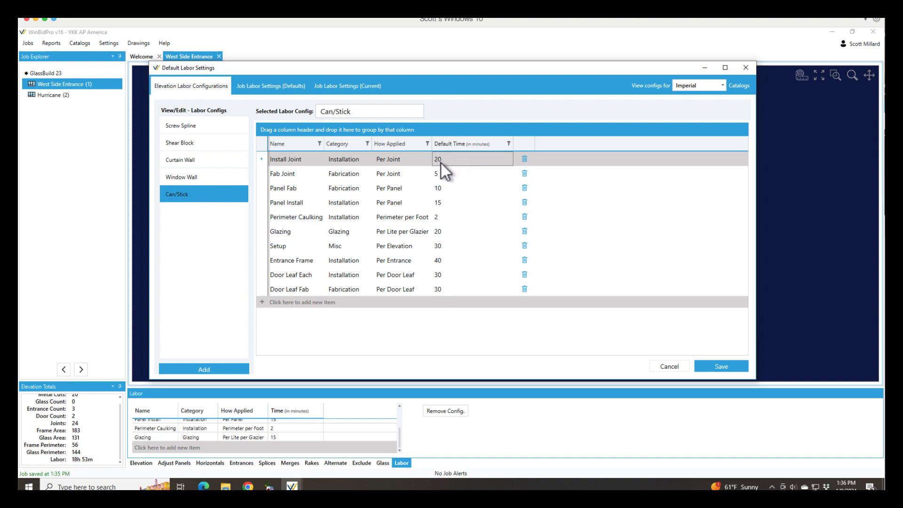
pyautogui.click(443, 162)
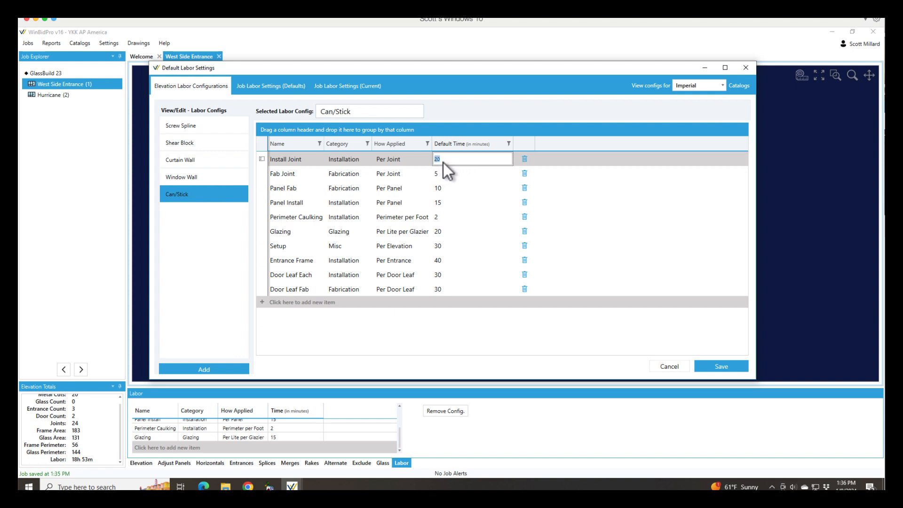
pyautogui.write('12')
pyautogui.press('BackSpace')
pyautogui.write('0')
pyautogui.press('Tab')
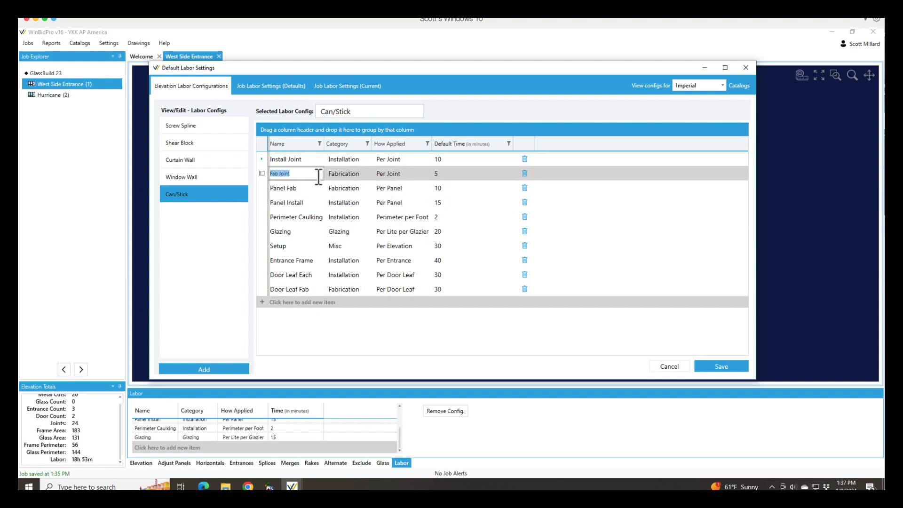
# - Set the default time of Fab Joint in the Can/Stick configuration to 3 minutes
pyautogui.click(439, 175)
pyautogui.write('3')
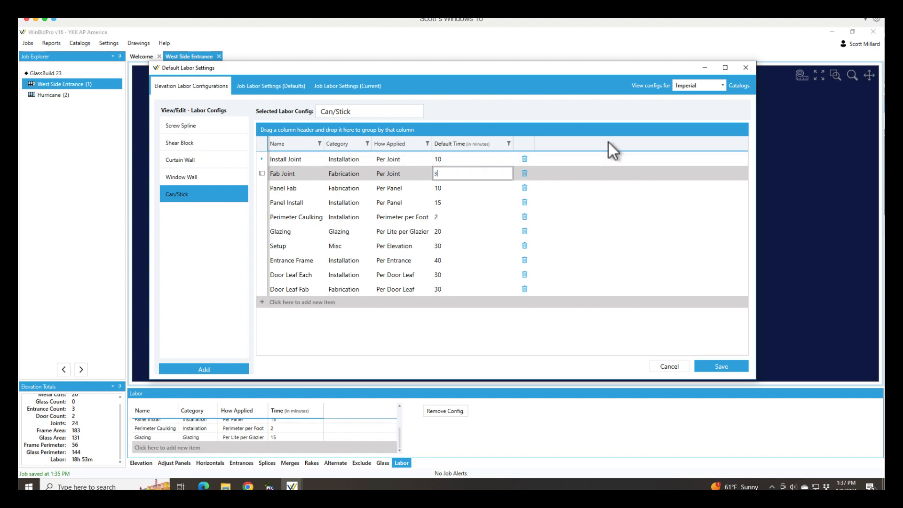
pyautogui.click(447, 190)
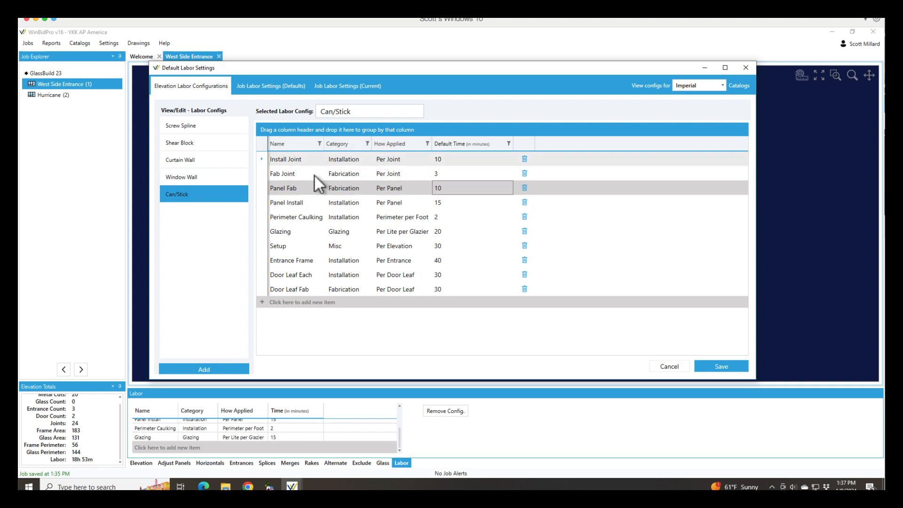
pyautogui.click(289, 191)
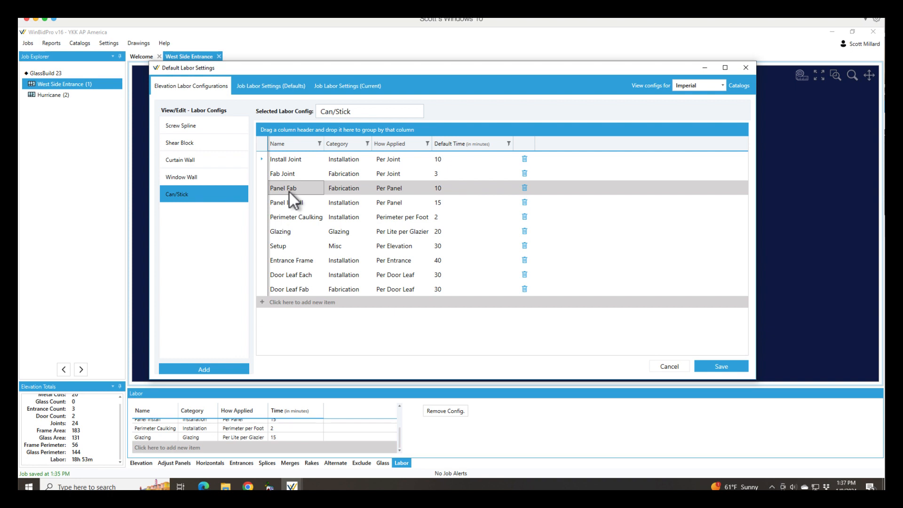
pyautogui.click(288, 191)
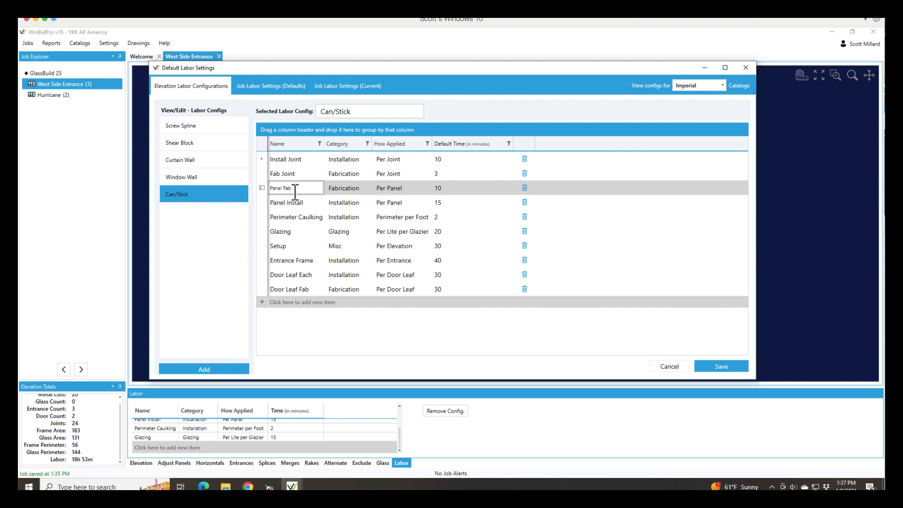
# - Add a Delivery labor item with category Misc, applied Per Elevation, and a default time of 60 minutes
pyautogui.click(274, 304)
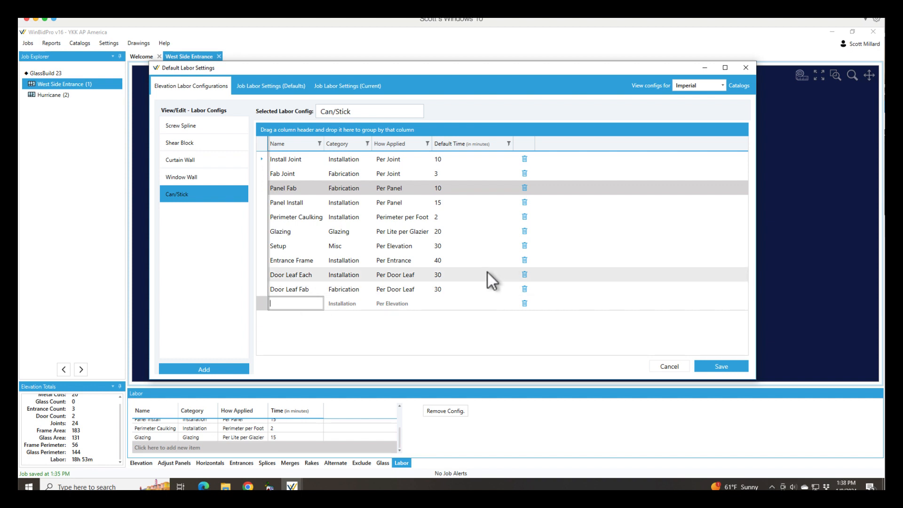
pyautogui.write('Delivery')
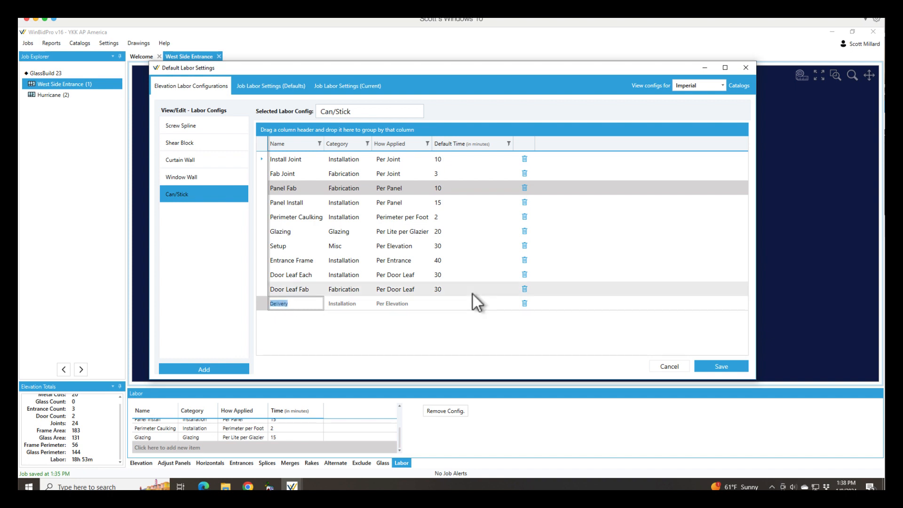
pyautogui.write('Delivery')
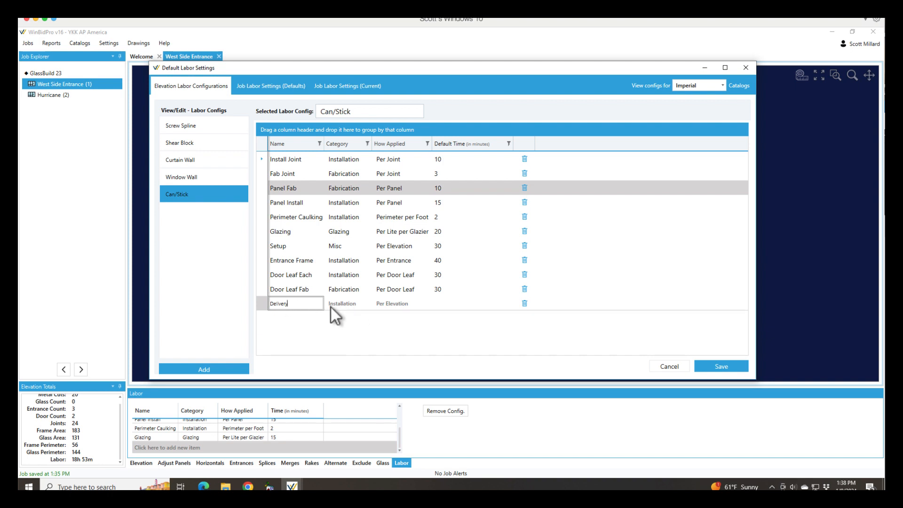
pyautogui.click(350, 303)
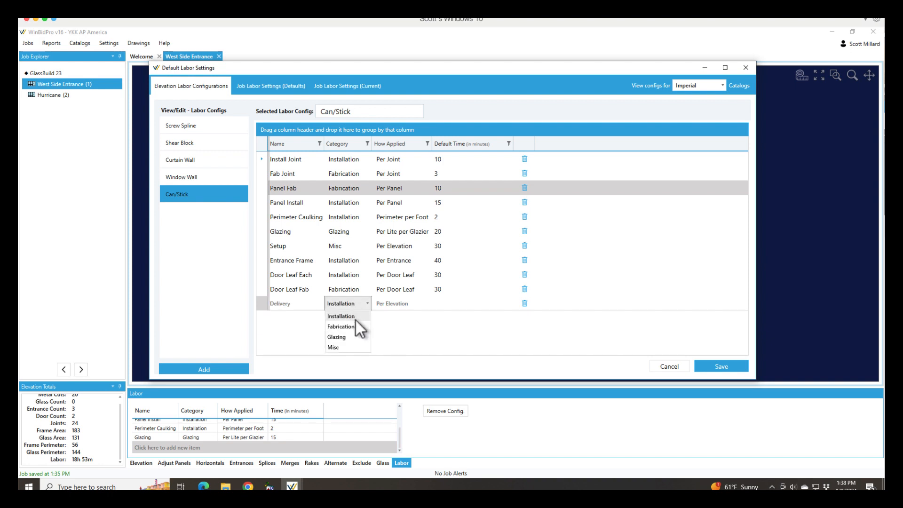
pyautogui.click(350, 348)
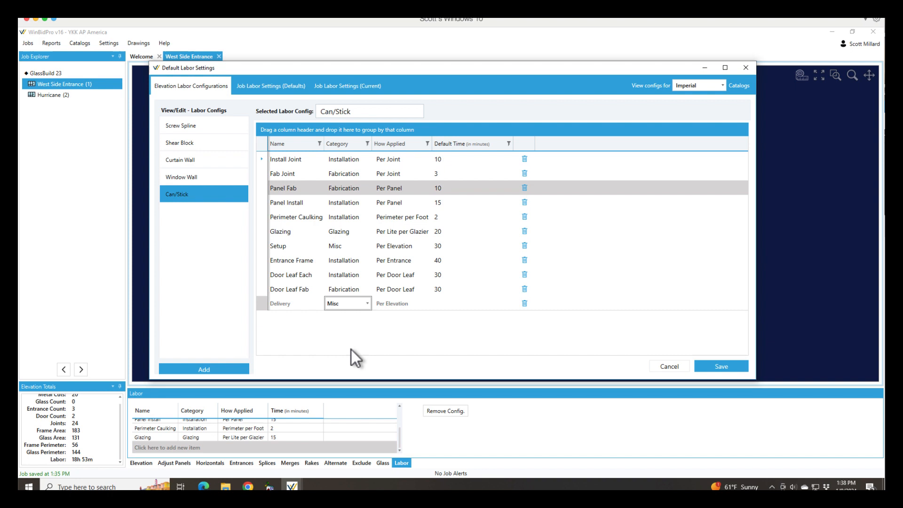
pyautogui.click(411, 305)
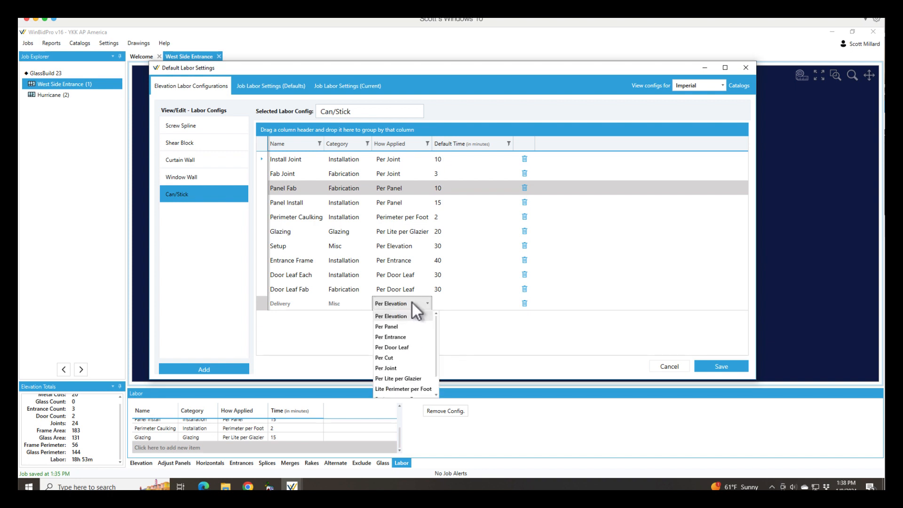
pyautogui.click(411, 306)
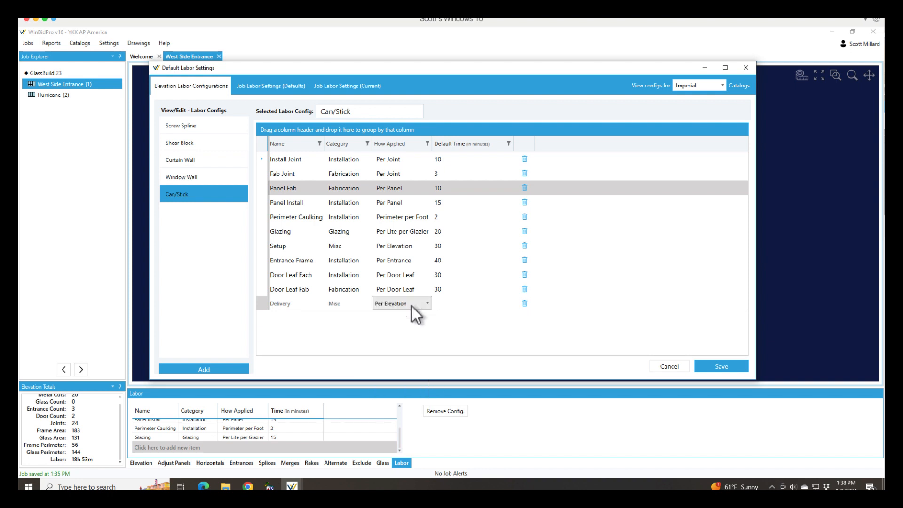
pyautogui.click(450, 304)
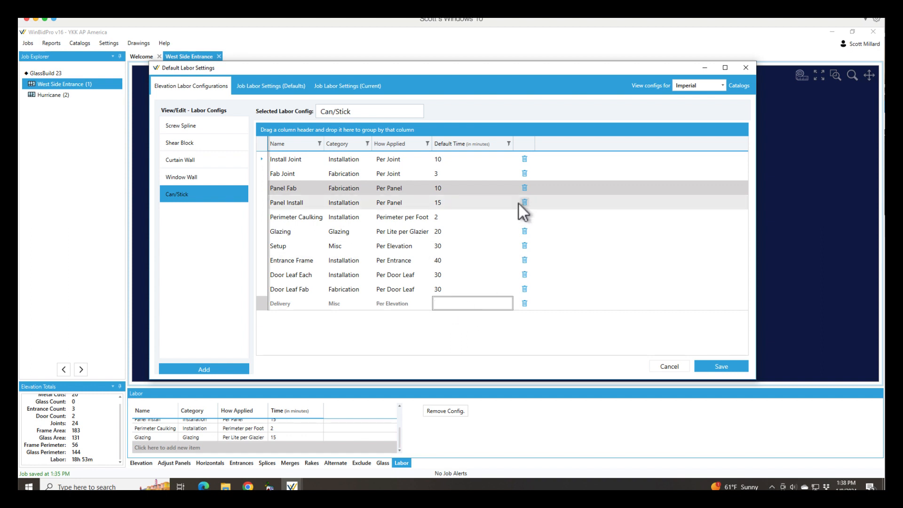
pyautogui.write('60')
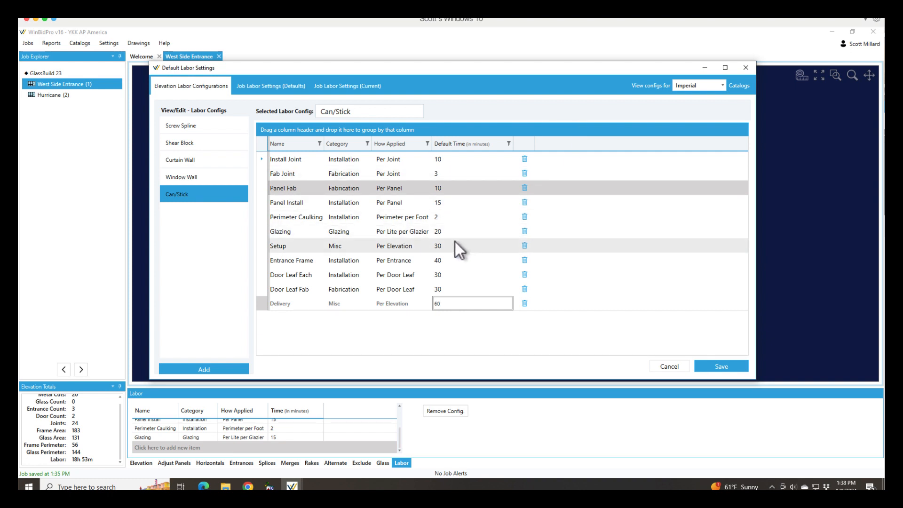
pyautogui.click(356, 303)
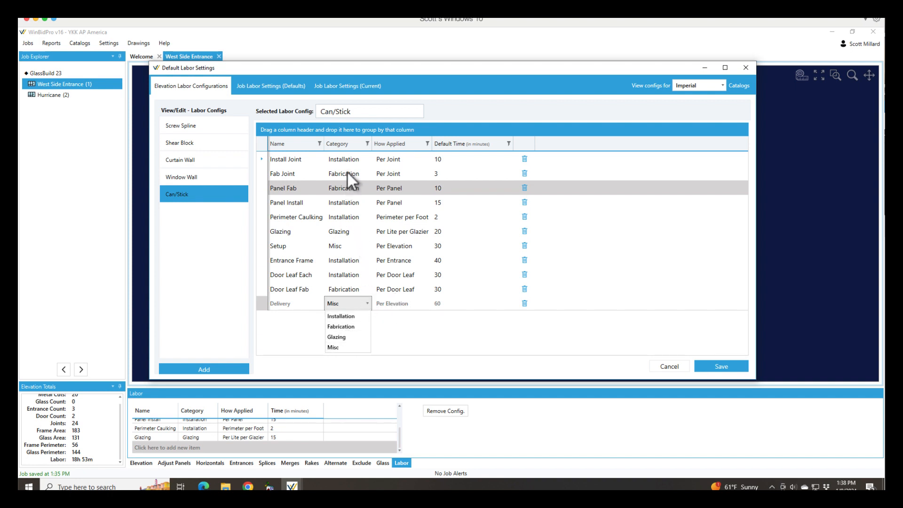
pyautogui.click(349, 231)
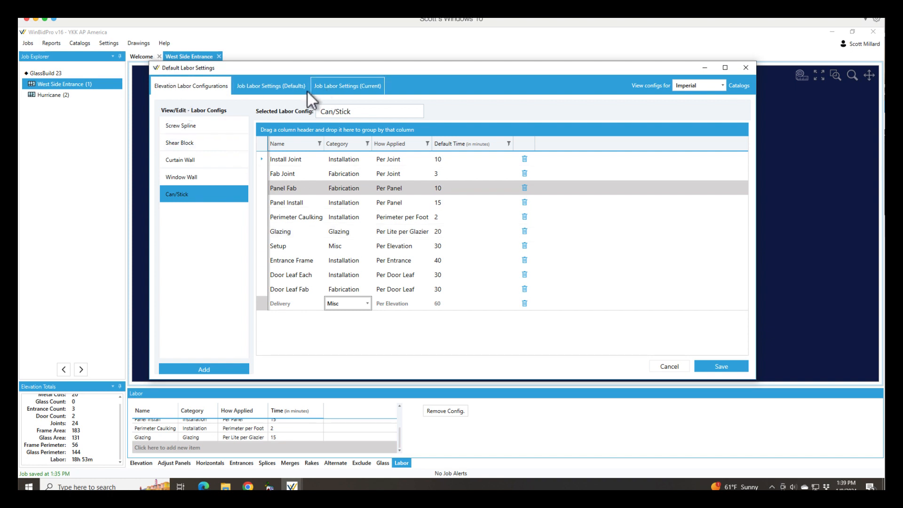
# - Review the default job labor settings for new jobs, and save the Can/Stick labor configuration
pyautogui.click(294, 85)
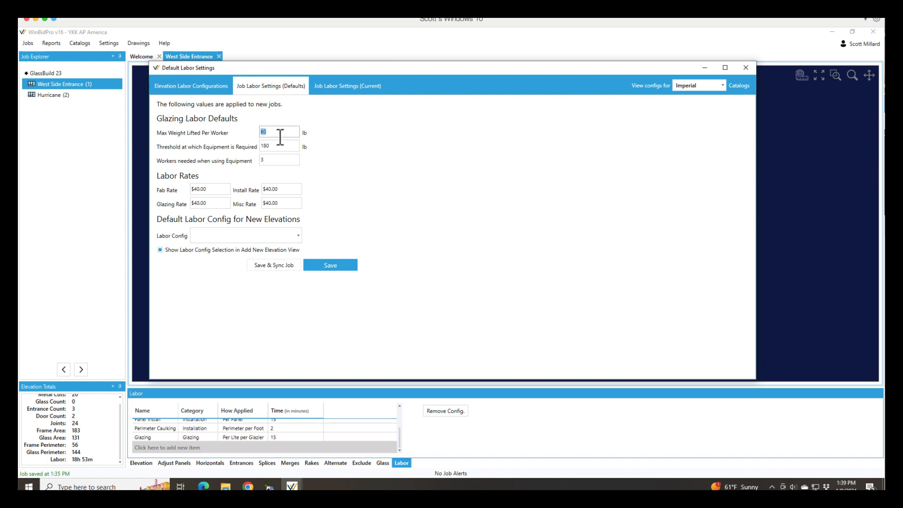
pyautogui.click(199, 87)
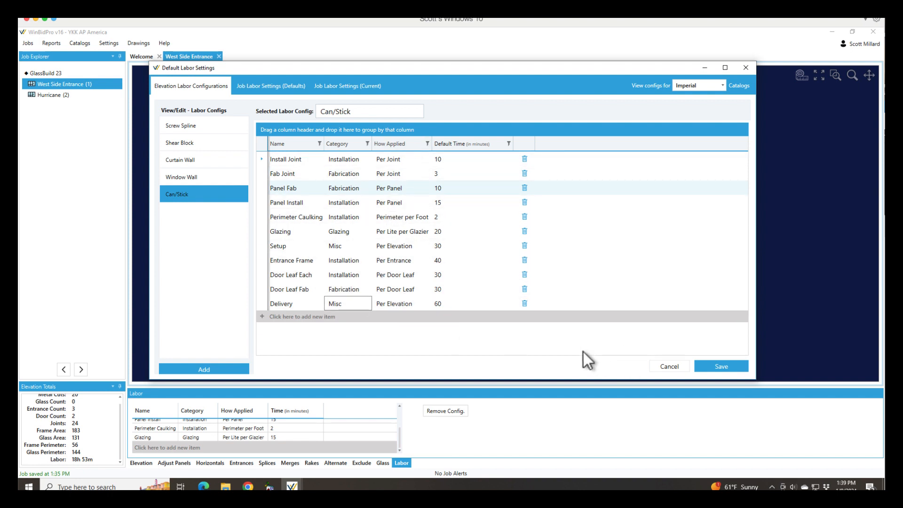
pyautogui.click(722, 366)
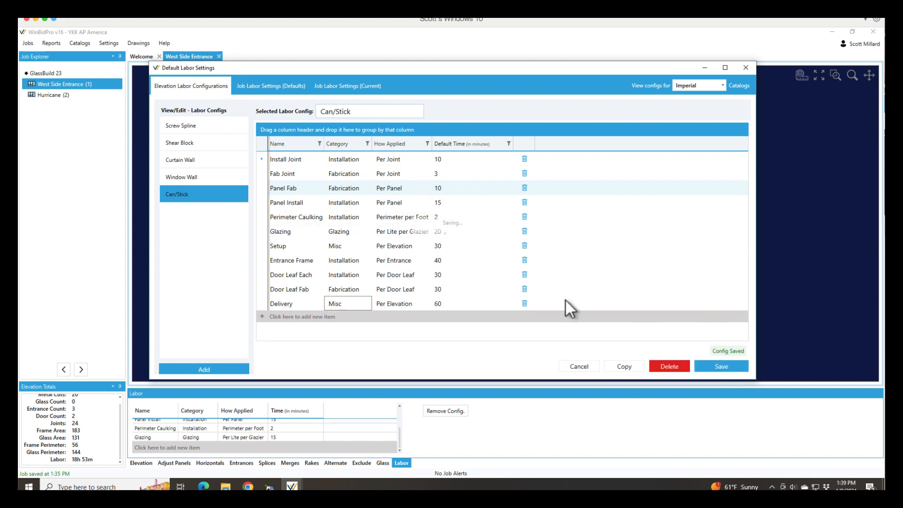
pyautogui.click(745, 69)
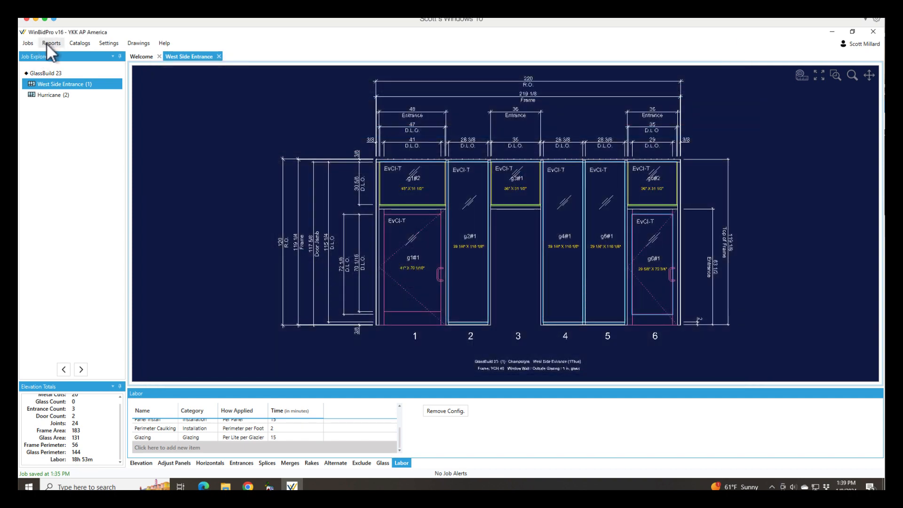
# - Examine the glass products table in the catalogs and close it
pyautogui.click(85, 45)
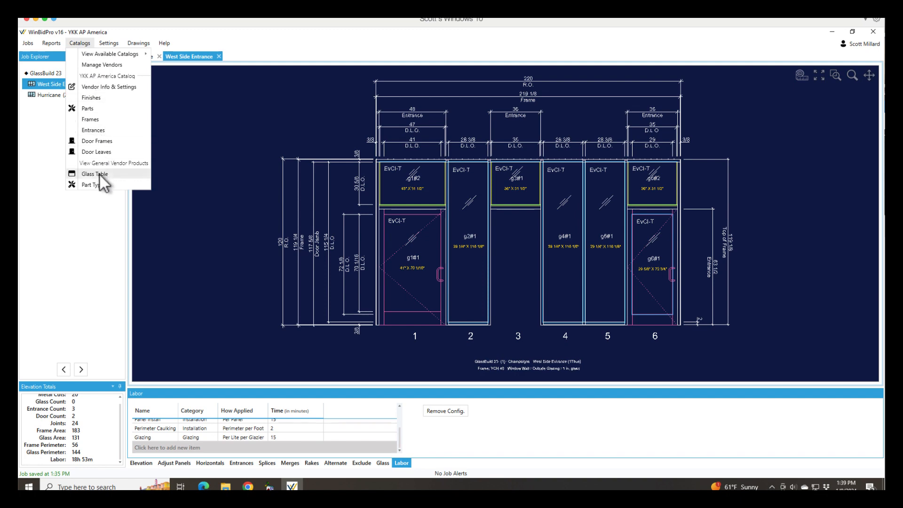
pyautogui.click(120, 174)
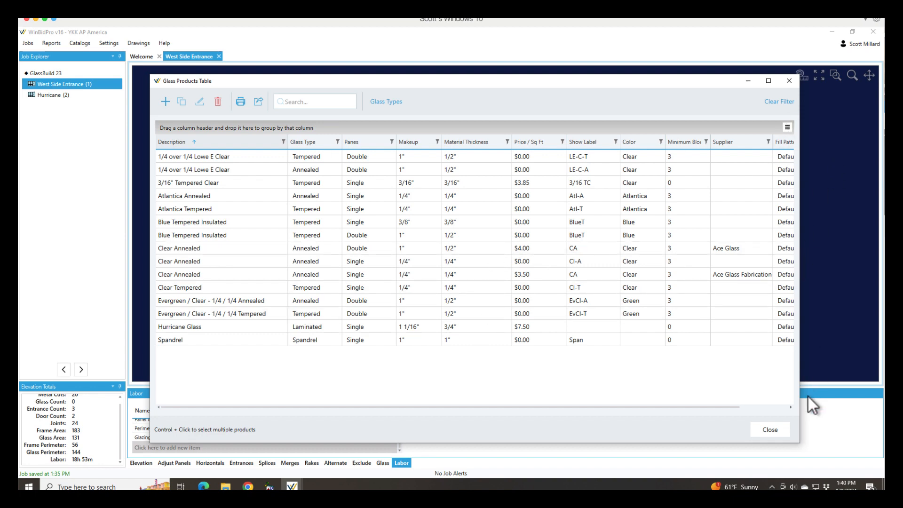
pyautogui.click(777, 430)
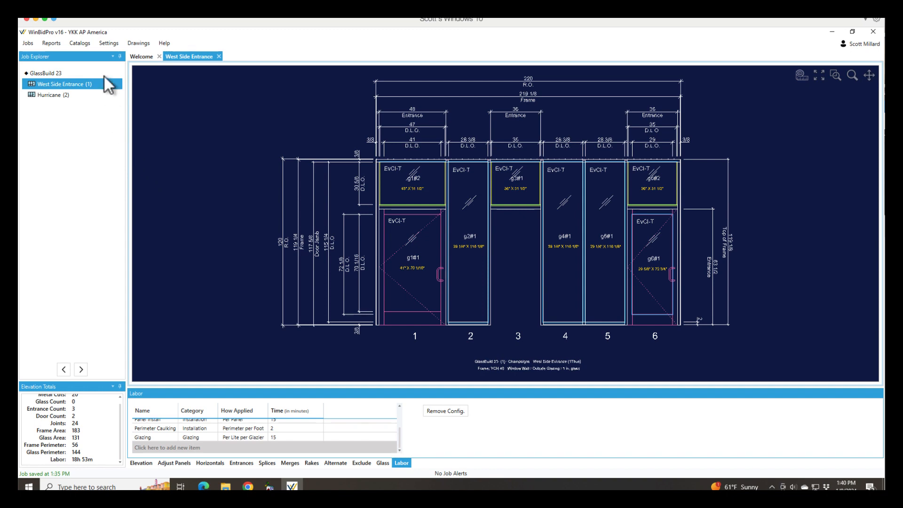
# - Reopen the Can/Stick labor configuration and open the default time of its Glazing item for editing
pyautogui.click(108, 43)
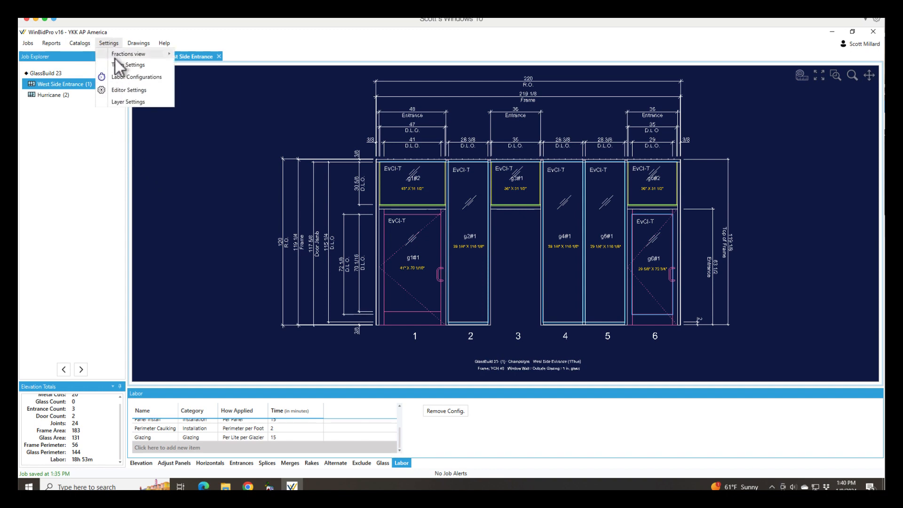
pyautogui.click(121, 78)
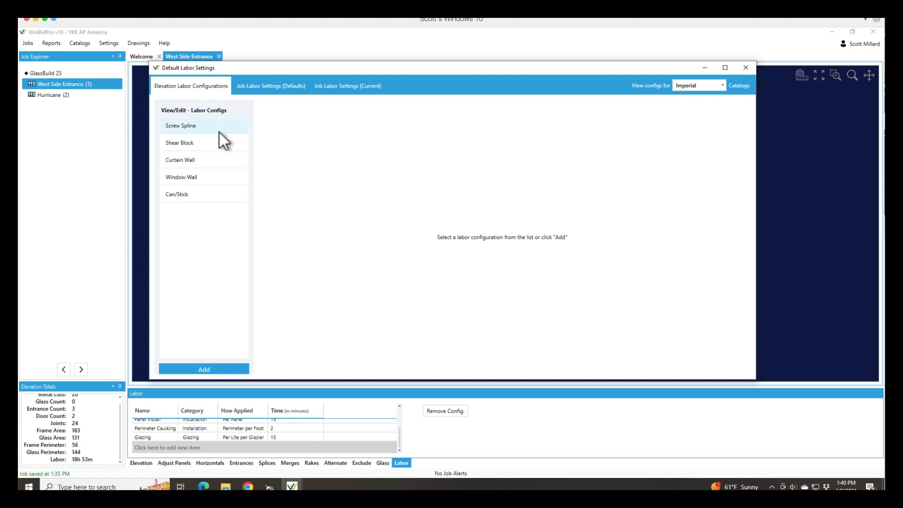
pyautogui.click(188, 197)
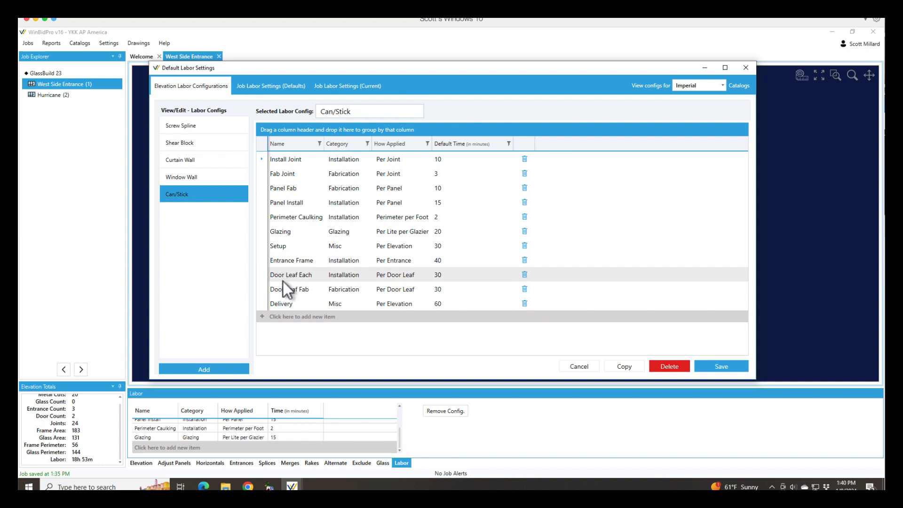
pyautogui.click(439, 233)
pyautogui.click(441, 236)
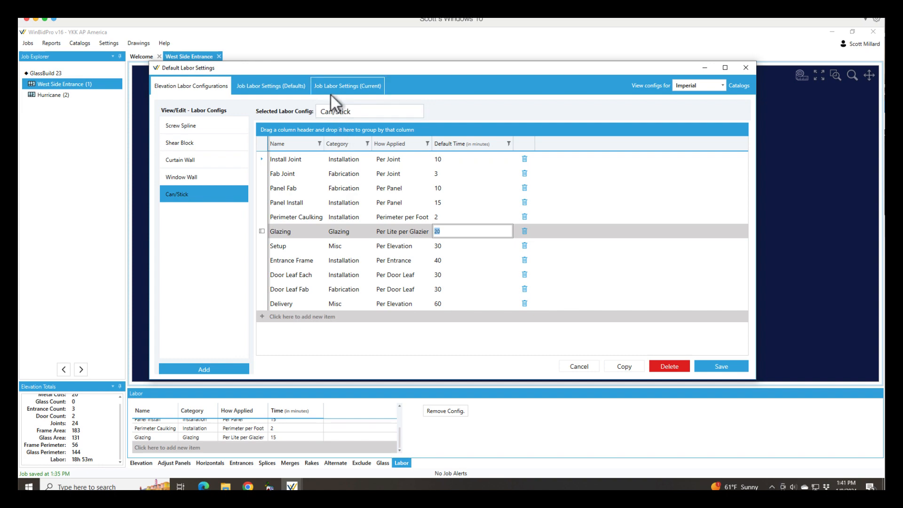
# - Check the default labor settings for new jobs, and set the Glazing item's default time to 17 minutes in the Can/Stick configuration
pyautogui.click(272, 85)
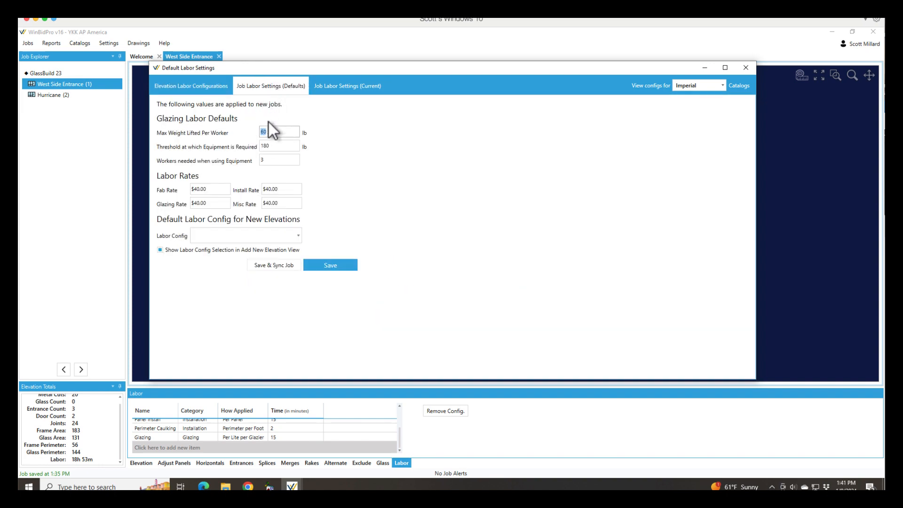
pyautogui.click(197, 84)
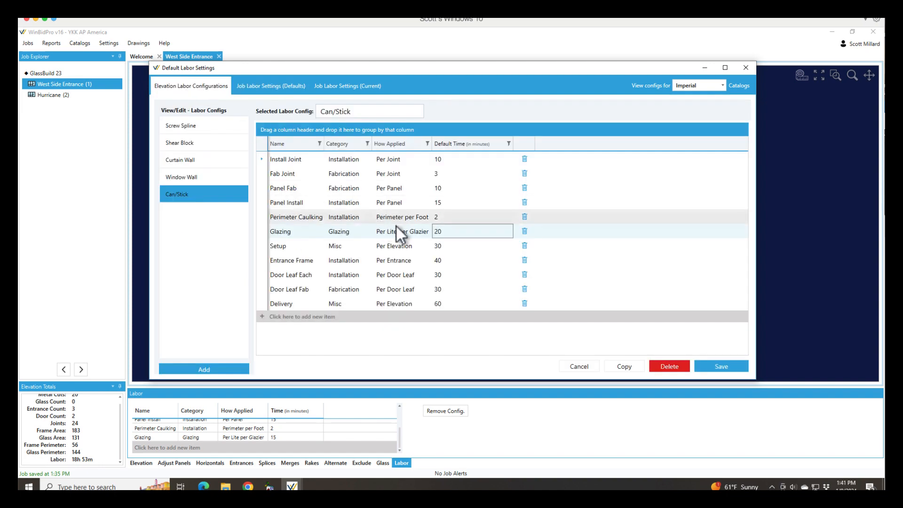
pyautogui.click(462, 230)
pyautogui.write('17')
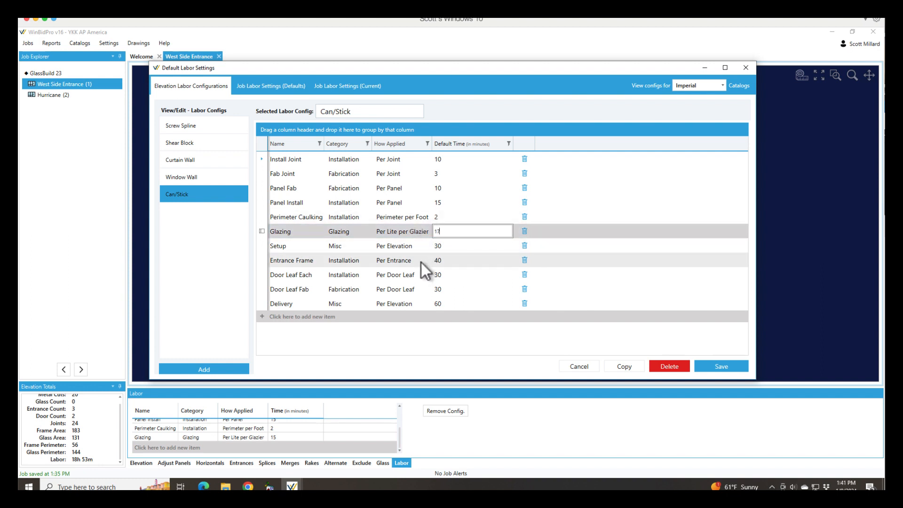
pyautogui.press('Tab')
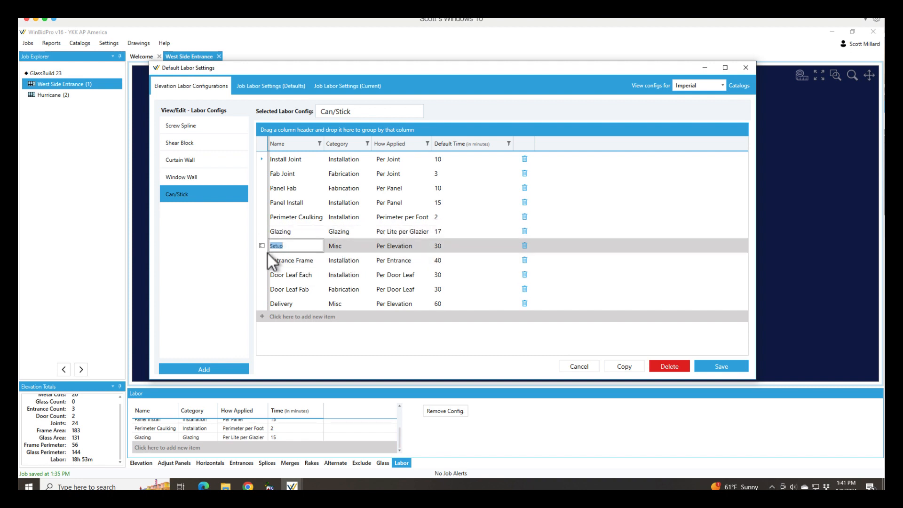
# - Review the How Applied options for the Setup and Perimeter Caulking items, and open the Perimeter Caulking default time for editing
pyautogui.click(412, 247)
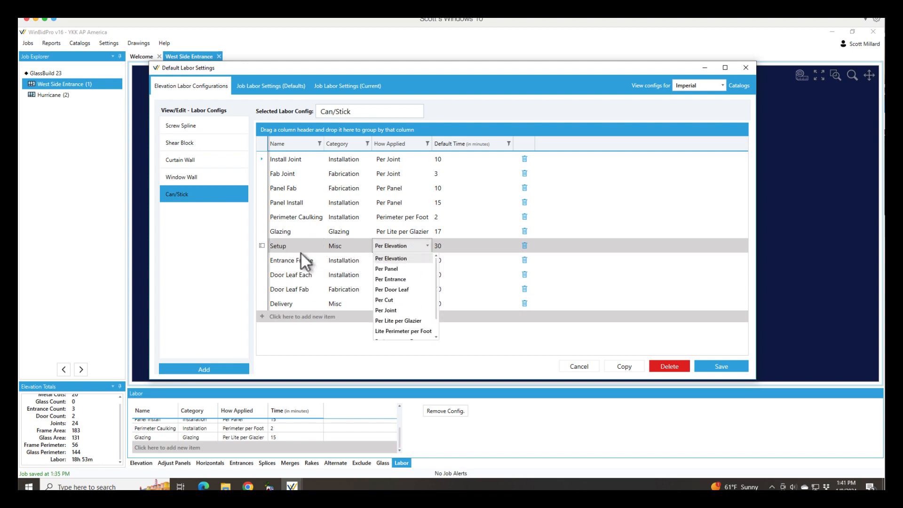
pyautogui.click(384, 216)
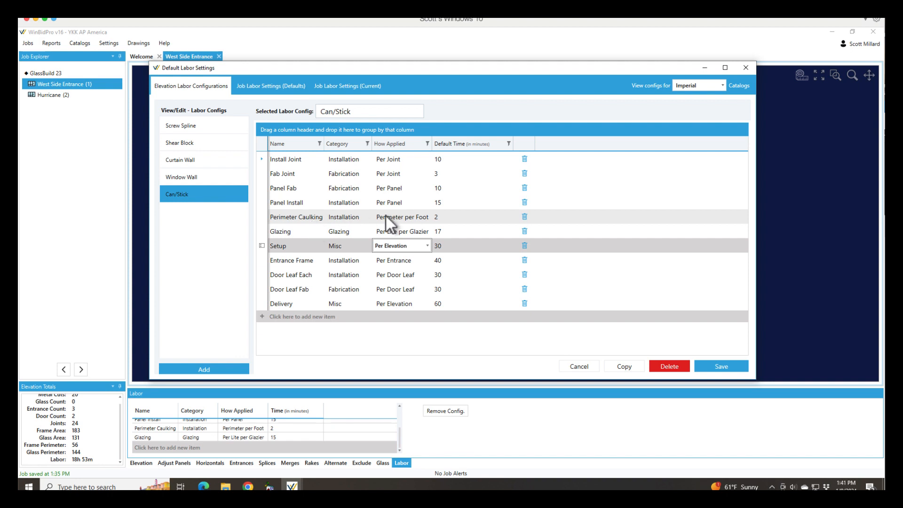
pyautogui.click(407, 219)
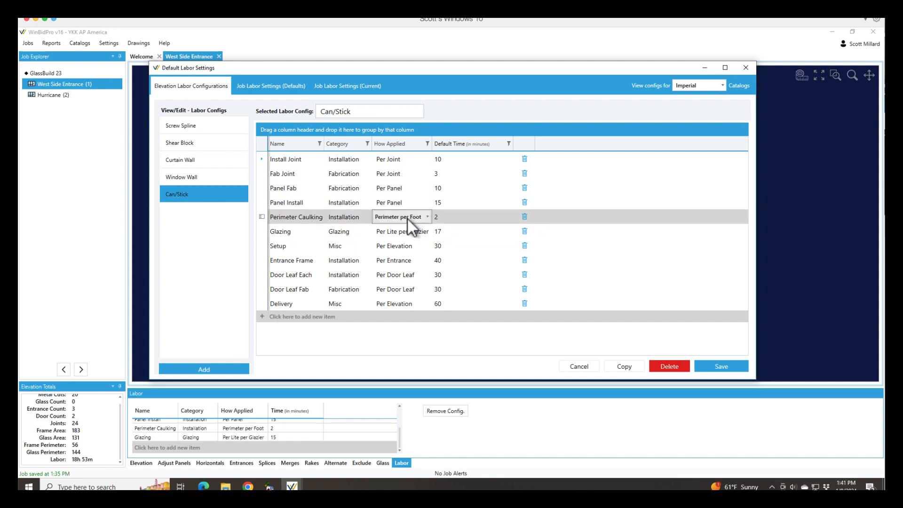
pyautogui.click(427, 217)
pyautogui.scroll(-1, 405, 301)
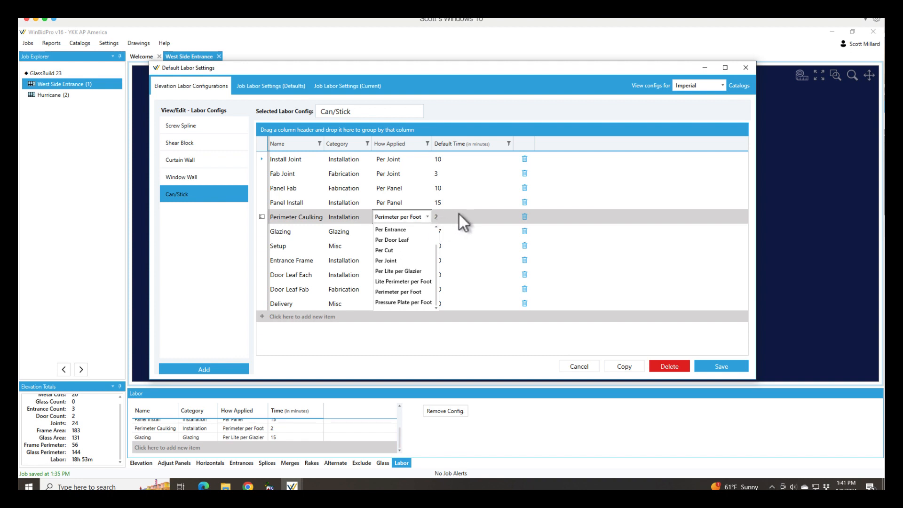
pyautogui.click(449, 217)
pyautogui.click(443, 220)
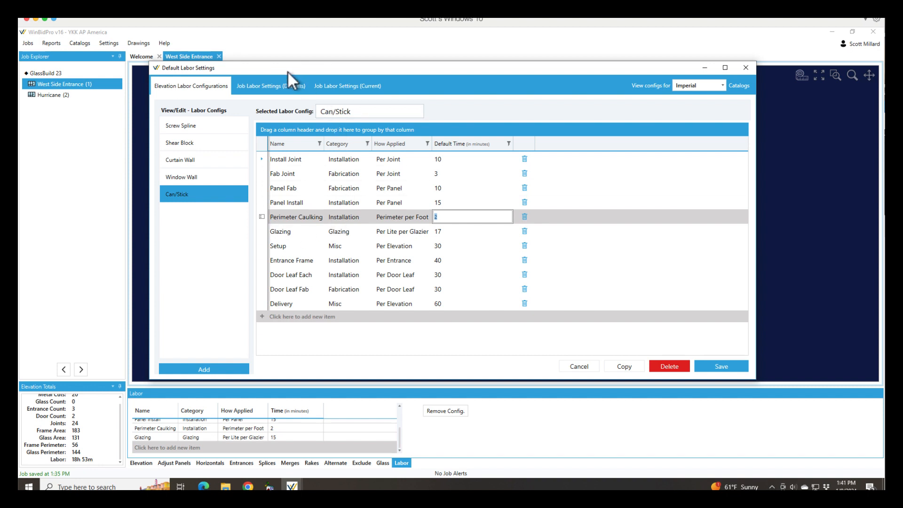
# - Enter an install rate of $60.00 in the new-job defaults, and compare these defaults with the current job's labor settings
pyautogui.click(271, 86)
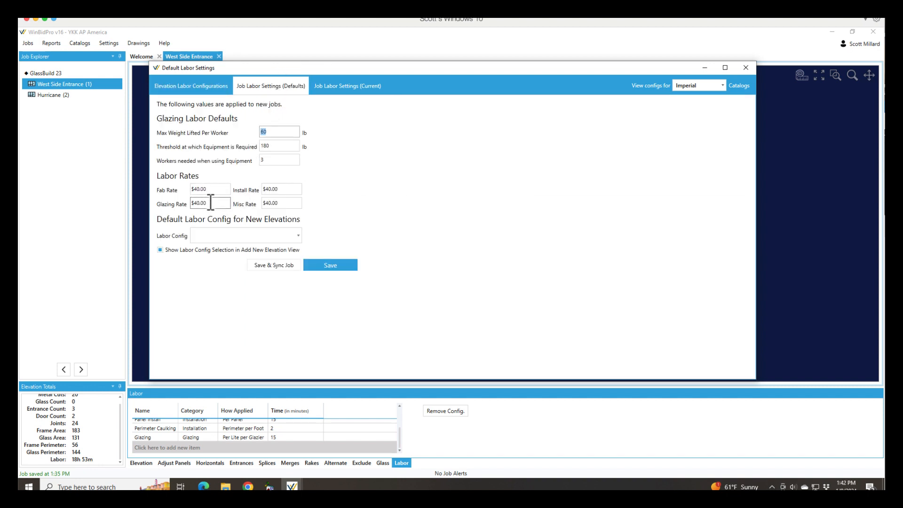
pyautogui.click(279, 191)
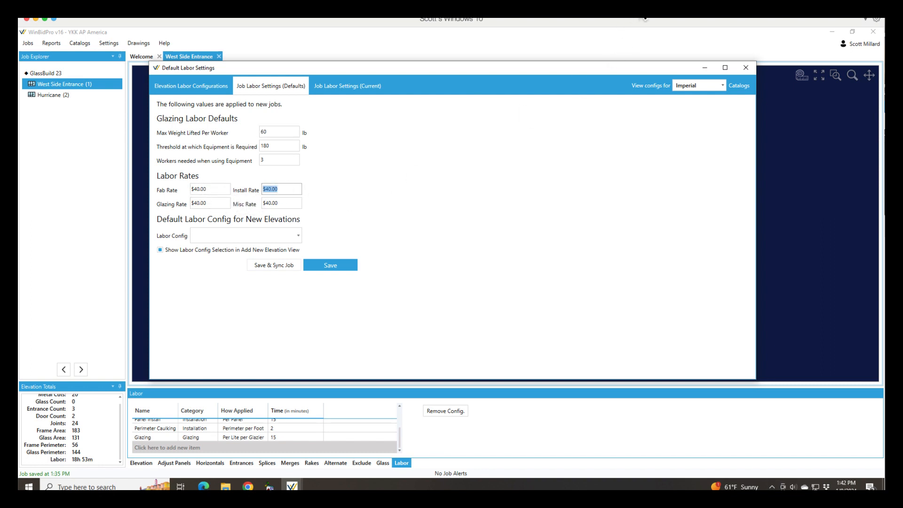
pyautogui.write('60')
pyautogui.press('Tab')
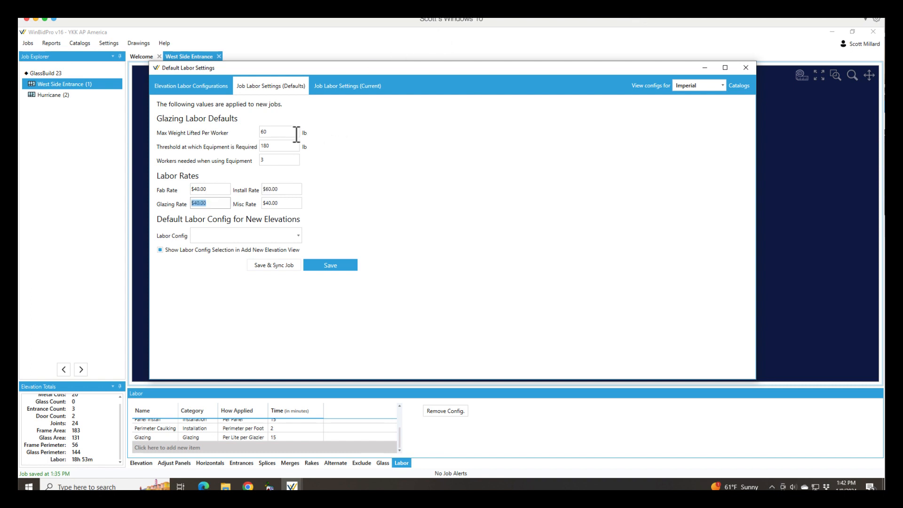
pyautogui.click(360, 89)
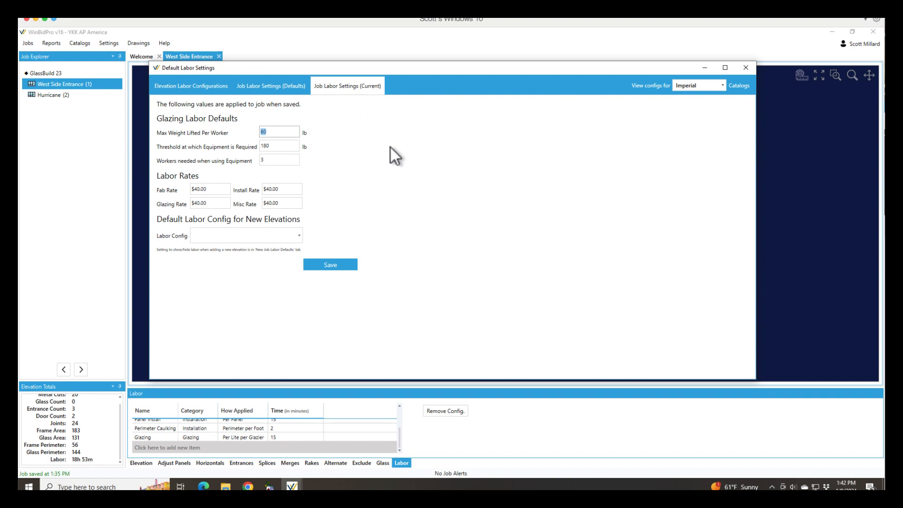
pyautogui.click(259, 87)
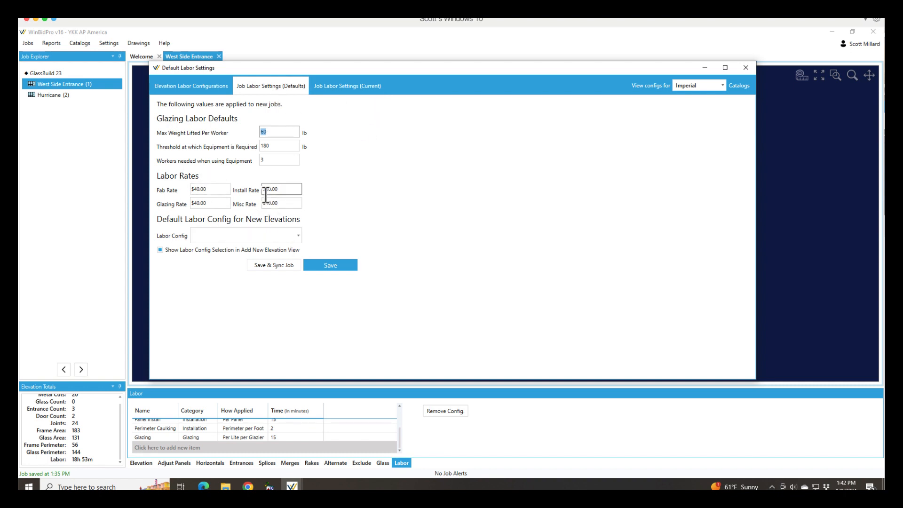
# - Review the Category and How Applied options available for the Entrance Frame item in the Can/Stick configuration
pyautogui.click(194, 84)
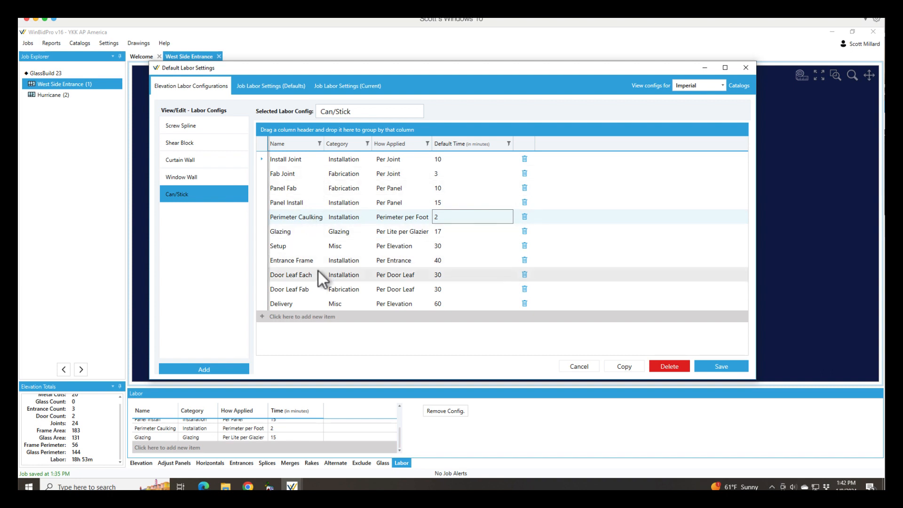
pyautogui.click(353, 264)
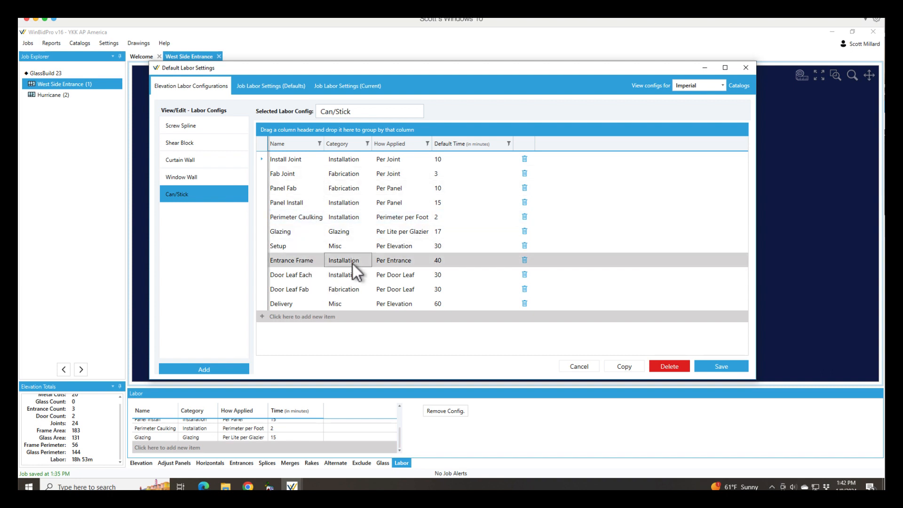
pyautogui.click(366, 257)
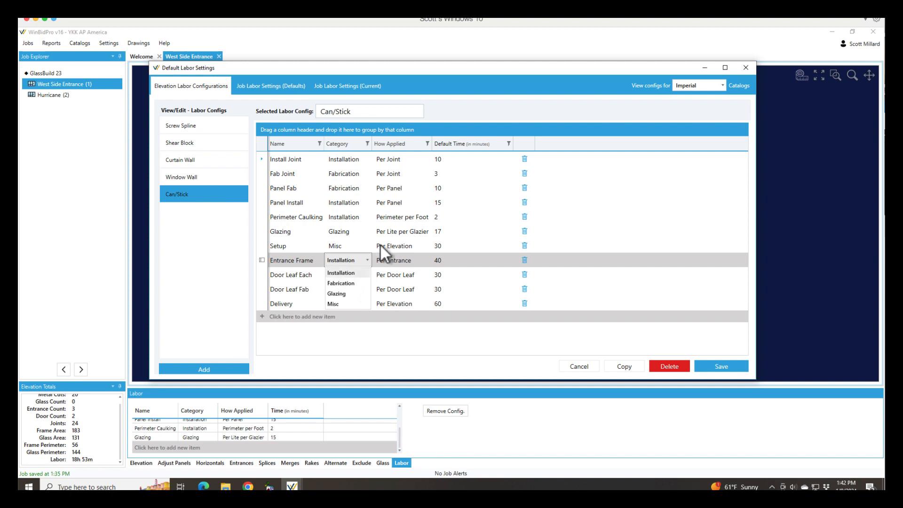
pyautogui.click(427, 259)
pyautogui.click(425, 260)
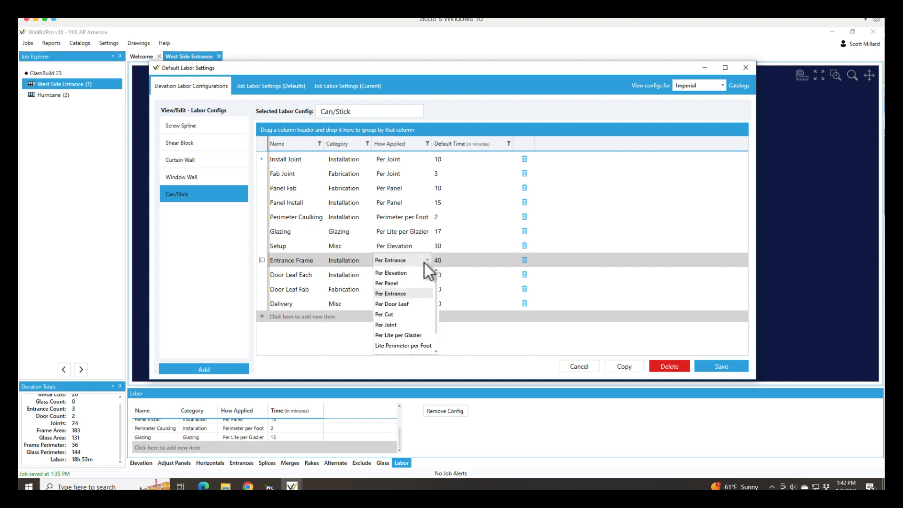
pyautogui.scroll(-1, 397, 336)
pyautogui.scroll(2, 407, 323)
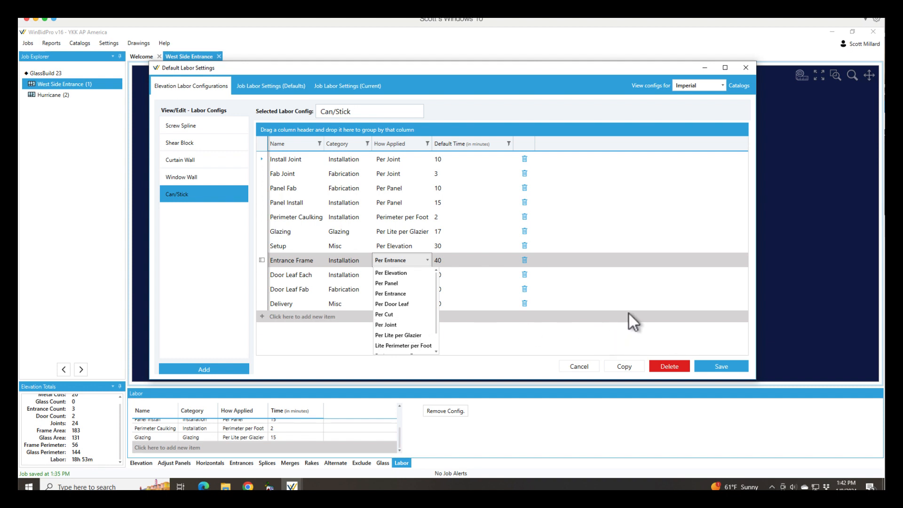
pyautogui.scroll(-1, 681, 354)
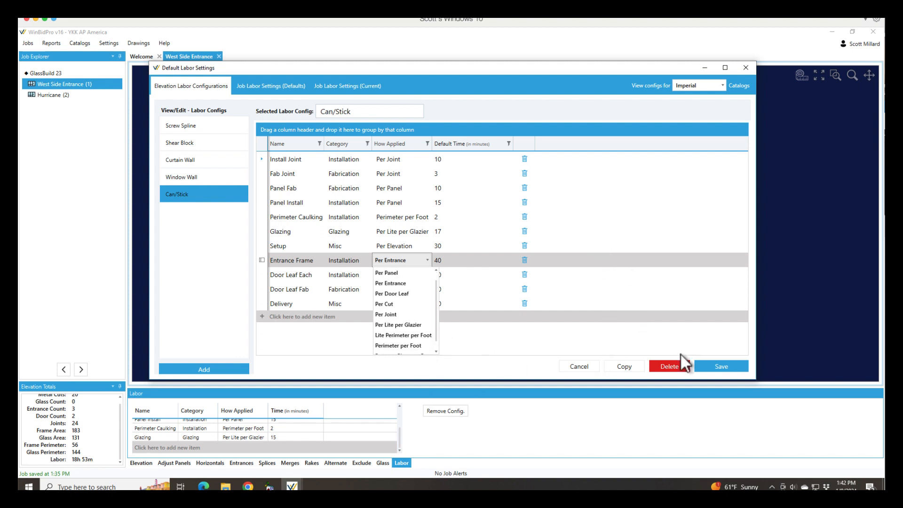
# - Save the Can/Stick labor configuration and close the default labor settings
pyautogui.click(730, 365)
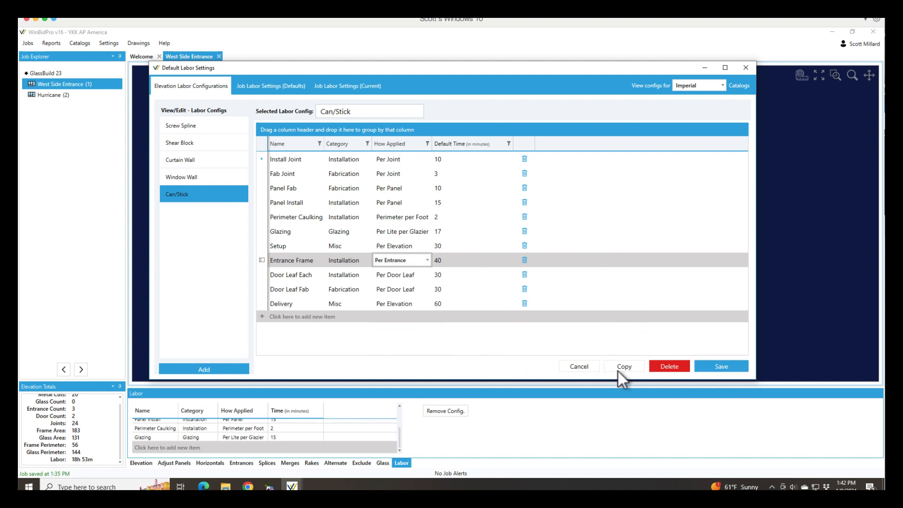
pyautogui.click(733, 366)
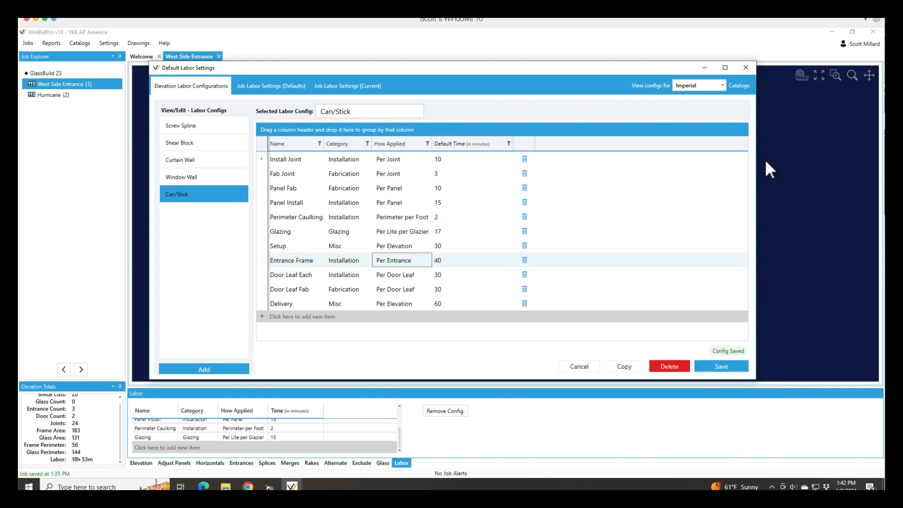
pyautogui.click(745, 68)
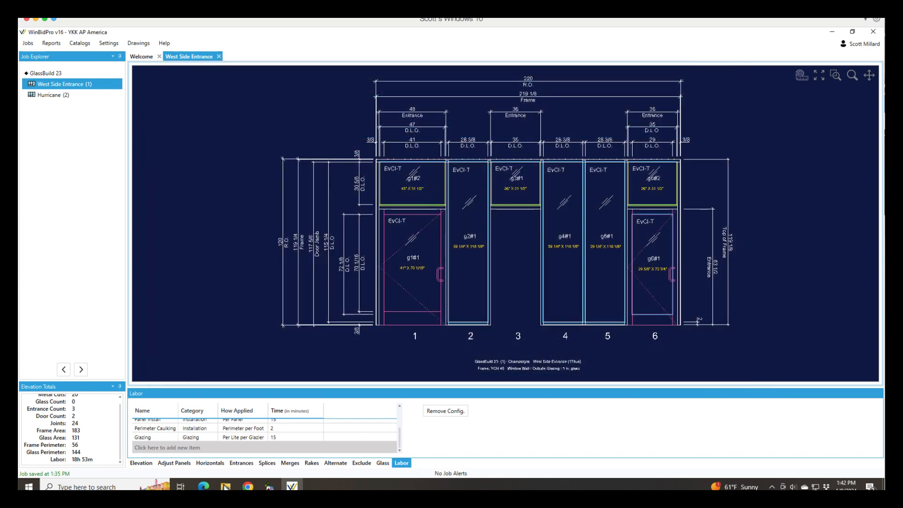
# - Review the labor items and their times assigned to the West Side Entrance elevation
pyautogui.scroll(3, 272, 435)
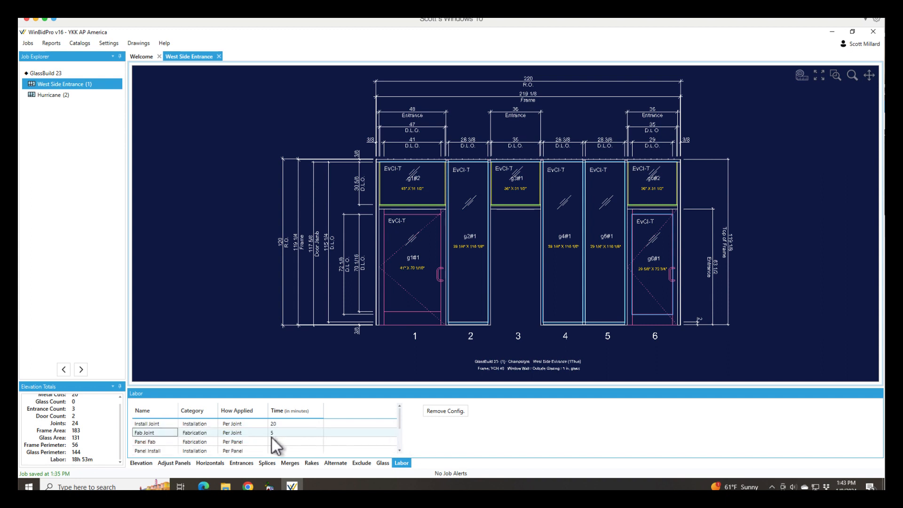
pyautogui.scroll(-3, 283, 437)
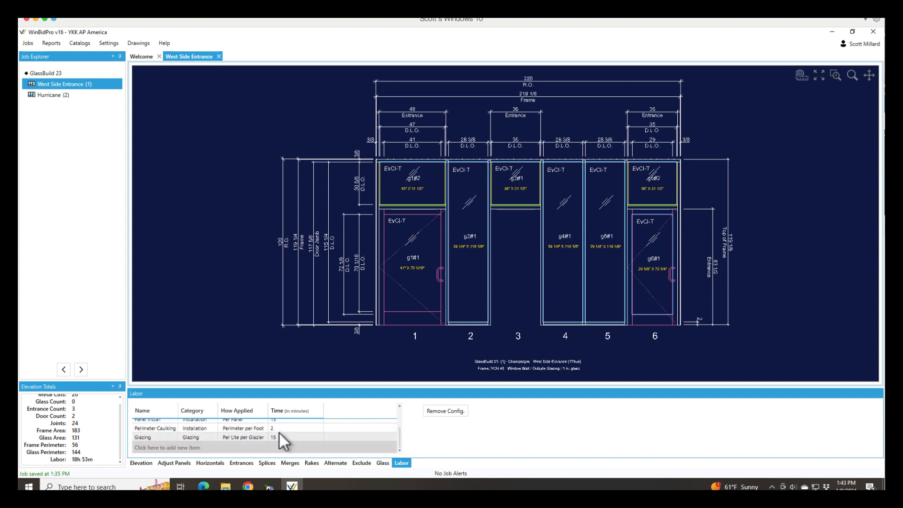
pyautogui.scroll(4, 317, 439)
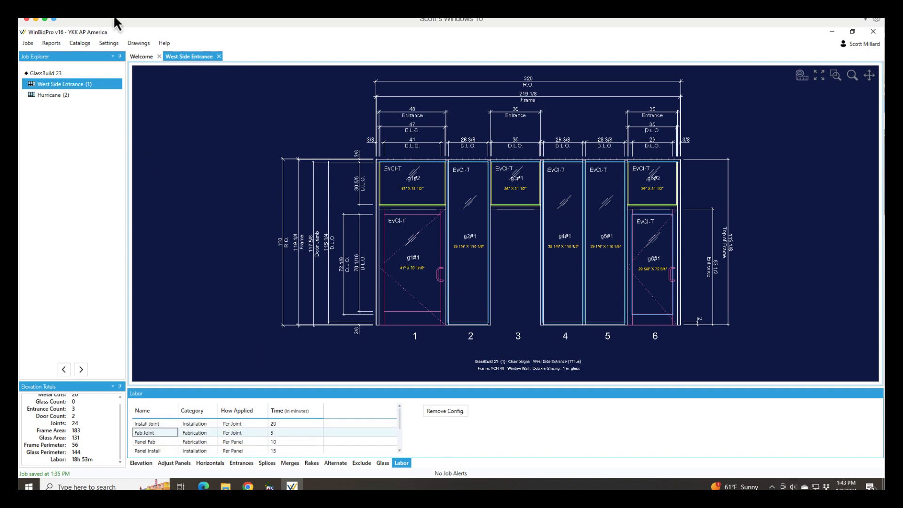
# - Reopen the labor configurations and review the items in the Can/Stick and Curtain Wall configurations
pyautogui.click(106, 44)
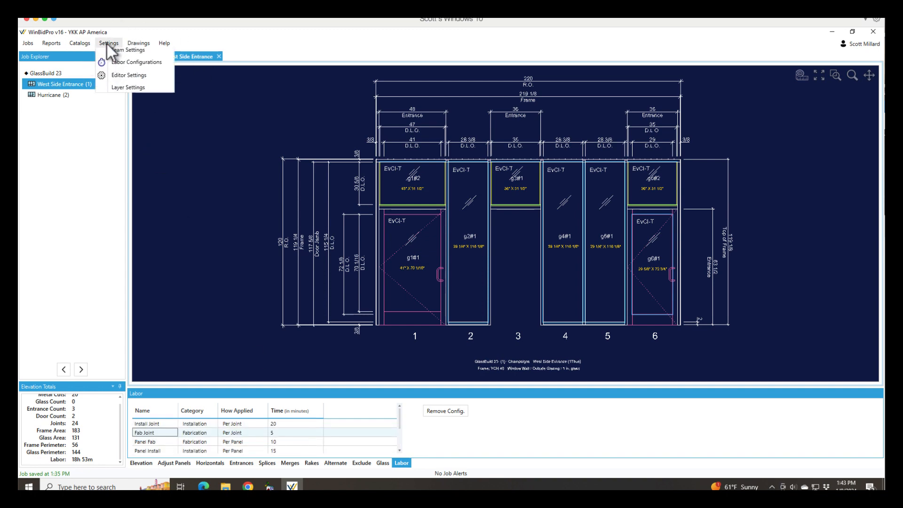
pyautogui.click(134, 74)
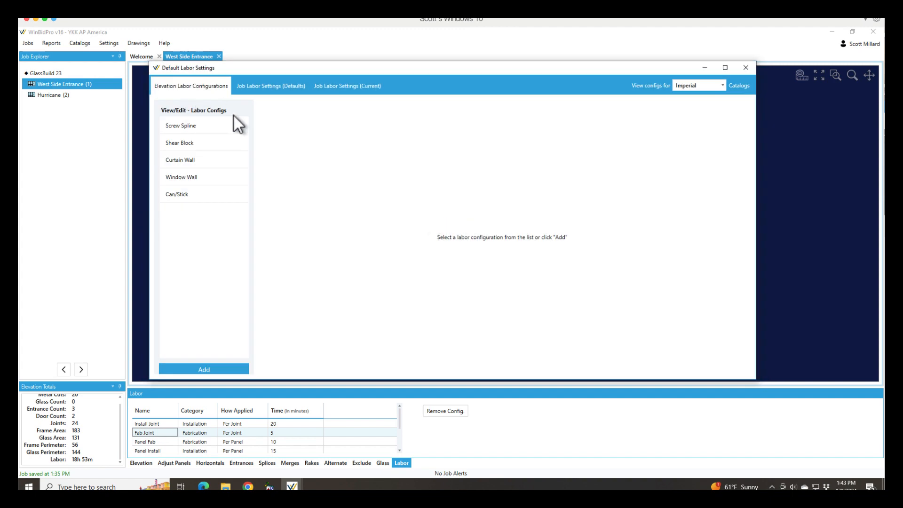
pyautogui.click(182, 196)
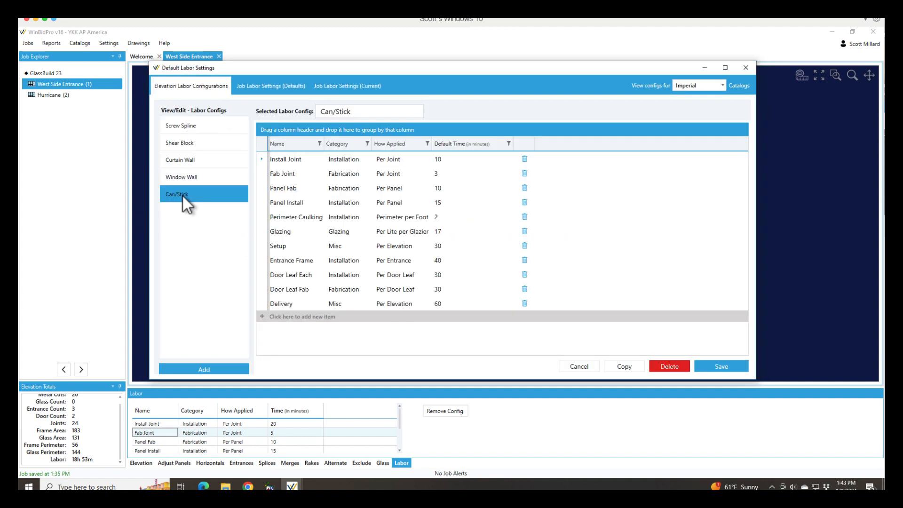
pyautogui.click(196, 159)
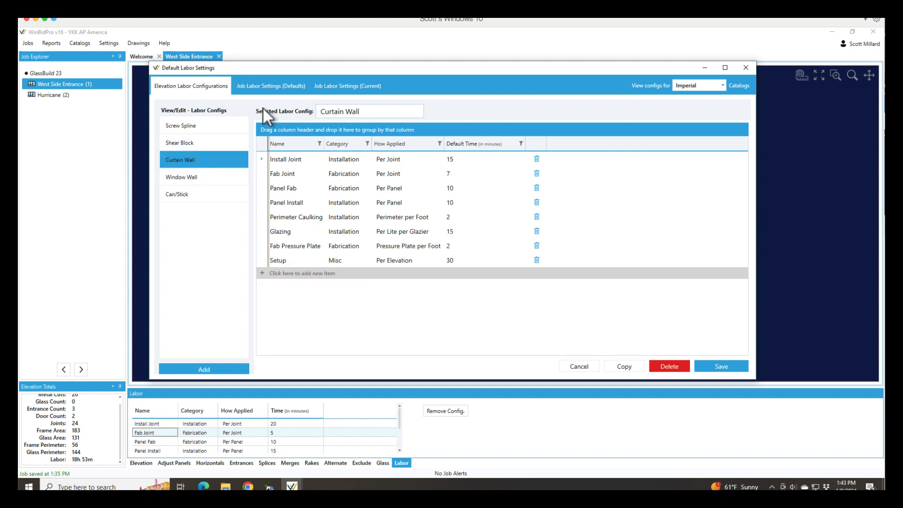
# - Compare the labor settings for new jobs with those of the current job, and close the default labor settings
pyautogui.click(276, 86)
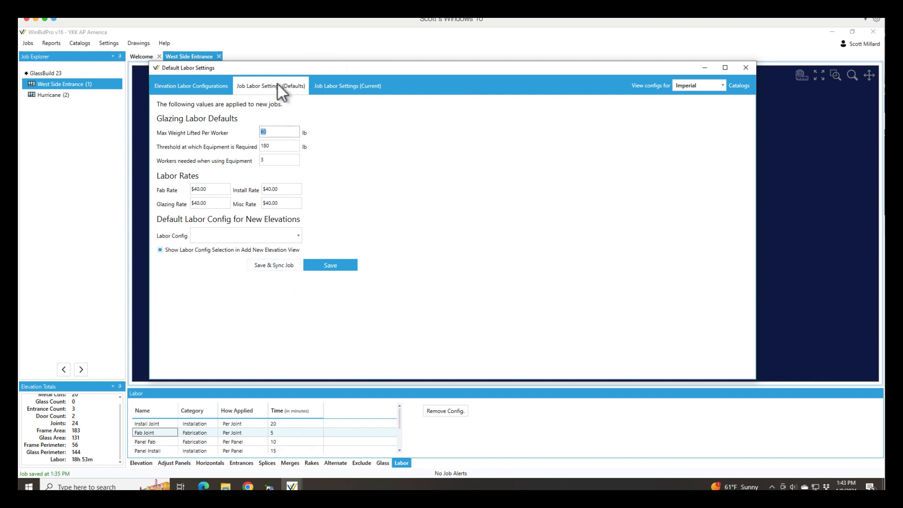
pyautogui.click(369, 86)
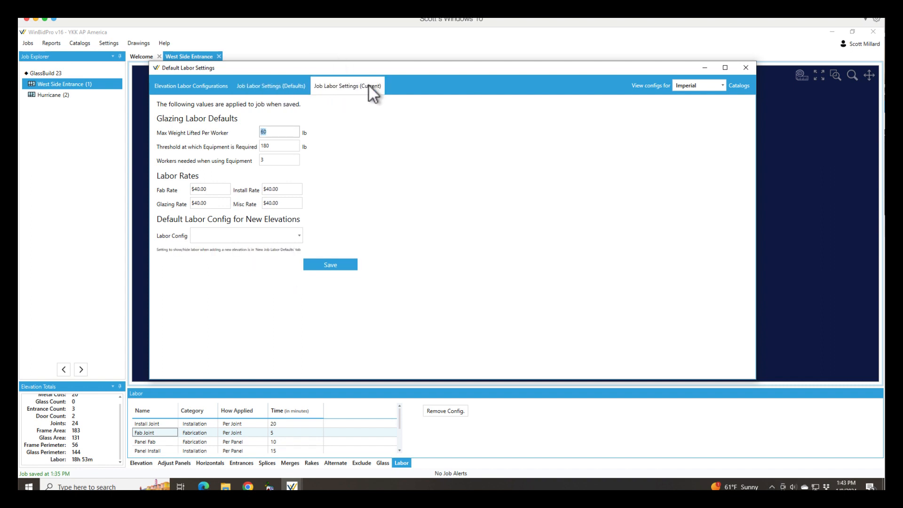
pyautogui.click(269, 88)
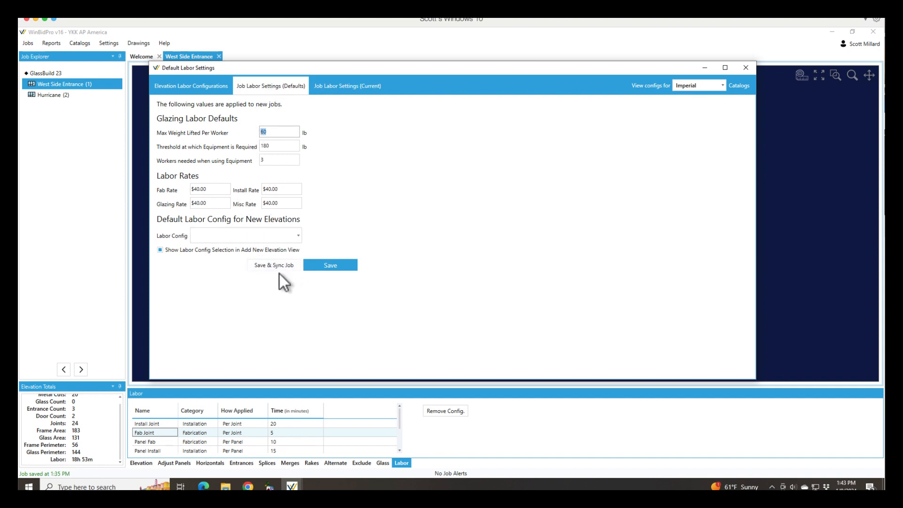
pyautogui.click(357, 87)
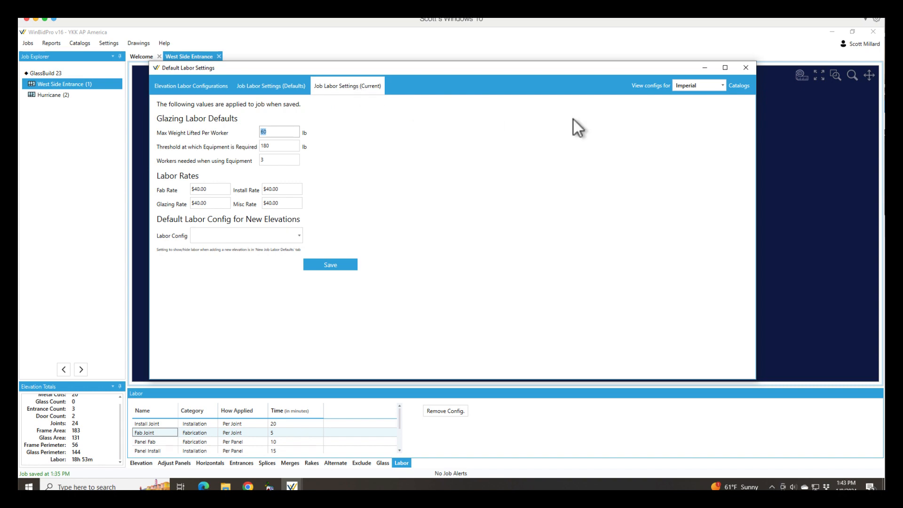
pyautogui.click(745, 68)
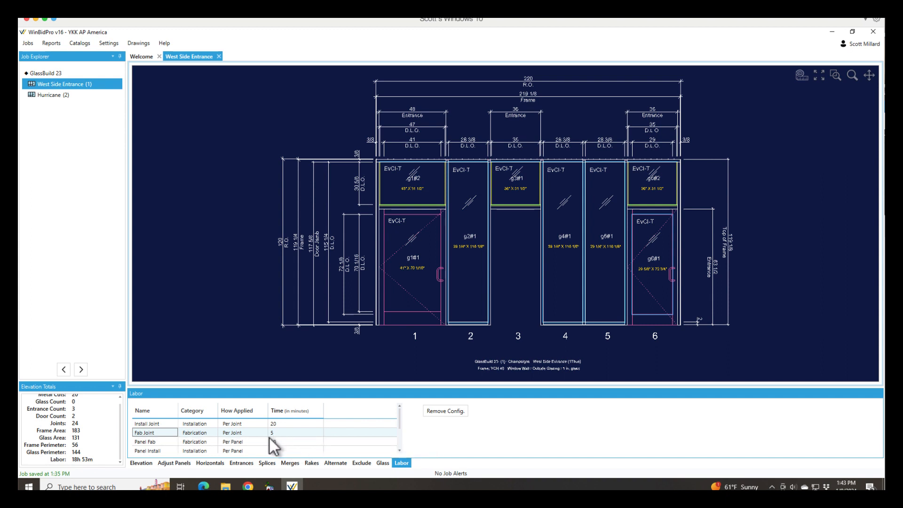
# - Check the remaining labor items of the West Side Entrance, and open the job's markup estimate at its labor prices
pyautogui.scroll(-2, 228, 434)
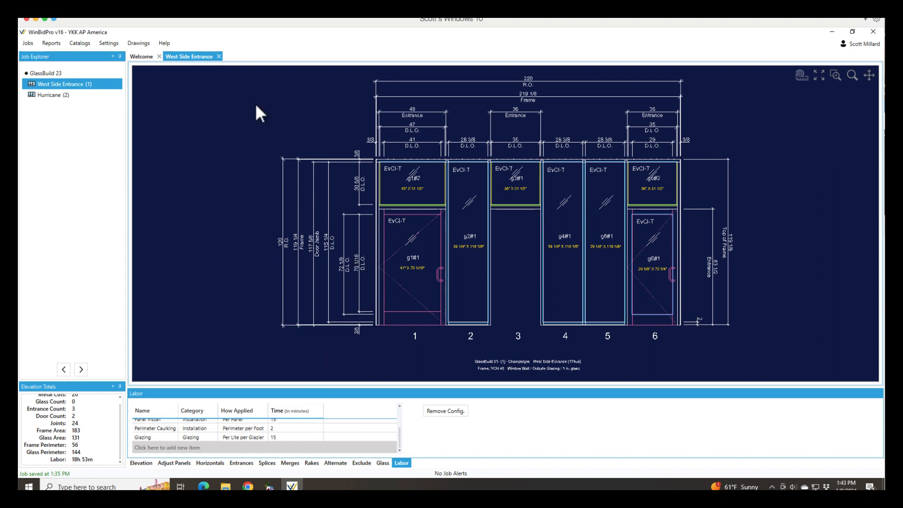
pyautogui.click(52, 46)
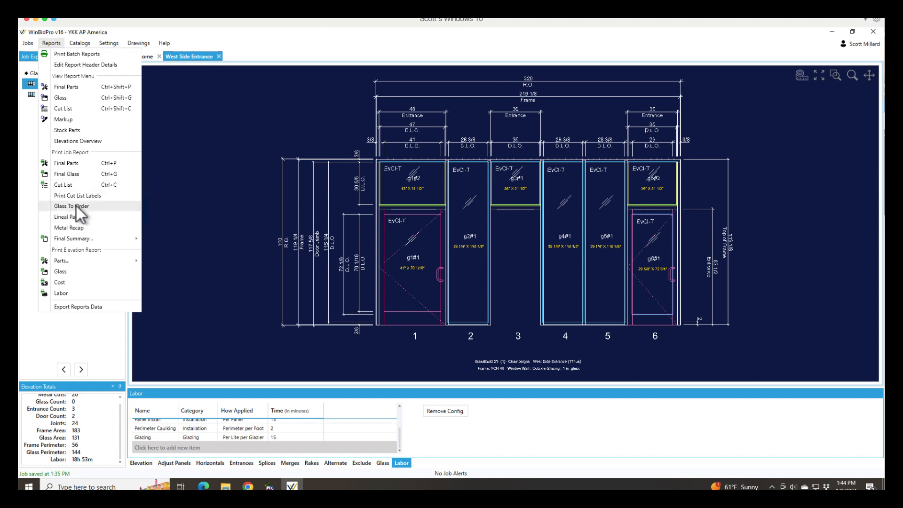
pyautogui.moveTo(76, 241)
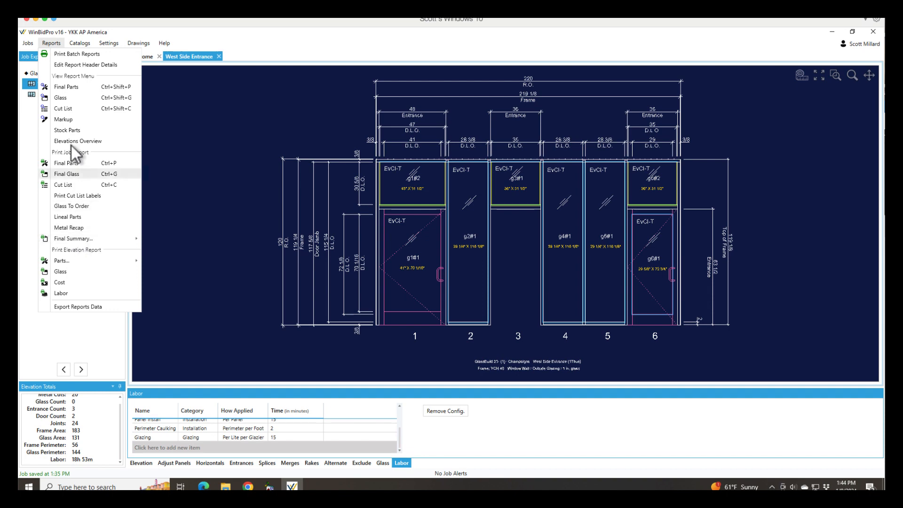
pyautogui.click(68, 123)
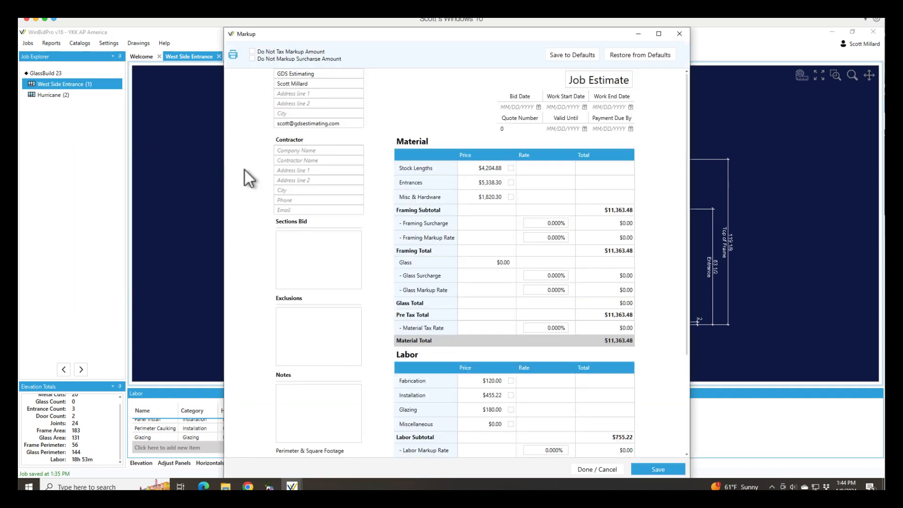
pyautogui.scroll(-3, 509, 329)
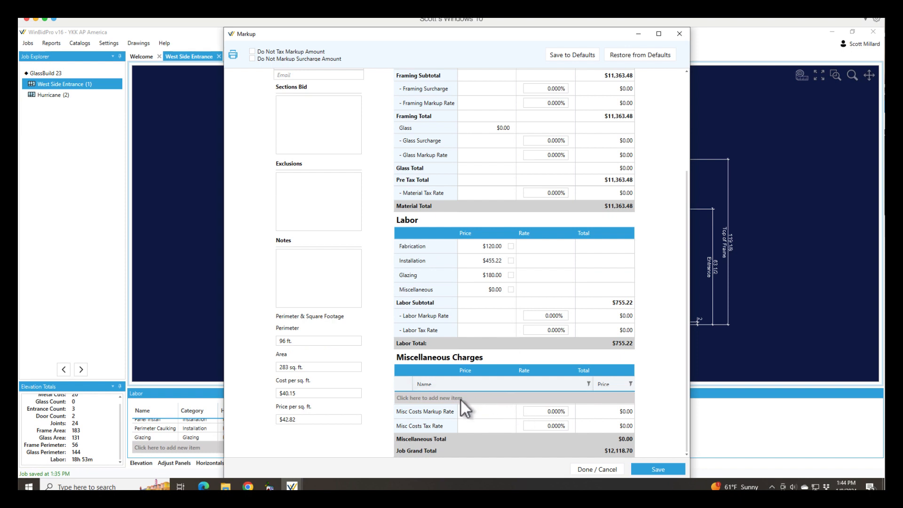
# - Override the fabrication labor price in the job estimate with $500.00
pyautogui.click(509, 246)
pyautogui.click(488, 246)
pyautogui.write('500')
pyautogui.press('Tab')
# - Override the installation labor price in the job estimate with $1,000.00
pyautogui.click(511, 260)
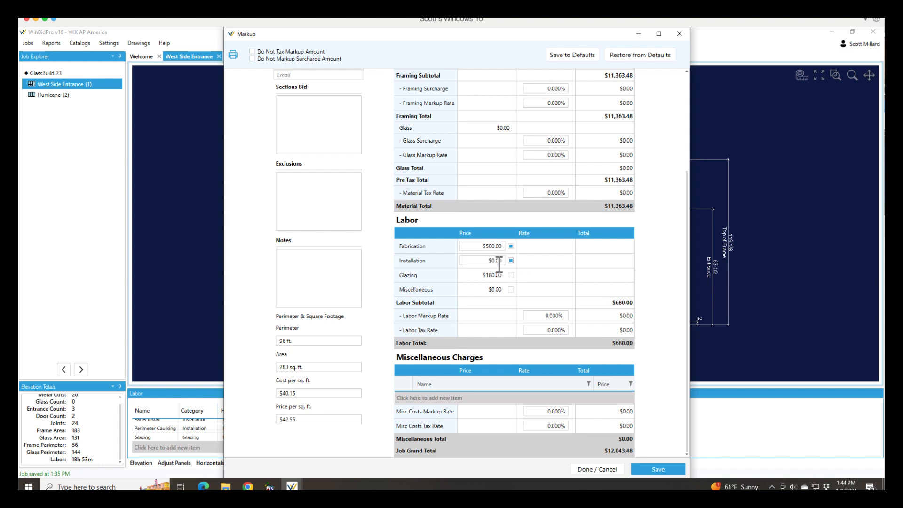
pyautogui.click(476, 260)
pyautogui.write('1,00')
pyautogui.write('0')
pyautogui.press('Return')
# - Remove the manual price overrides from fabrication and installation labor
pyautogui.click(511, 246)
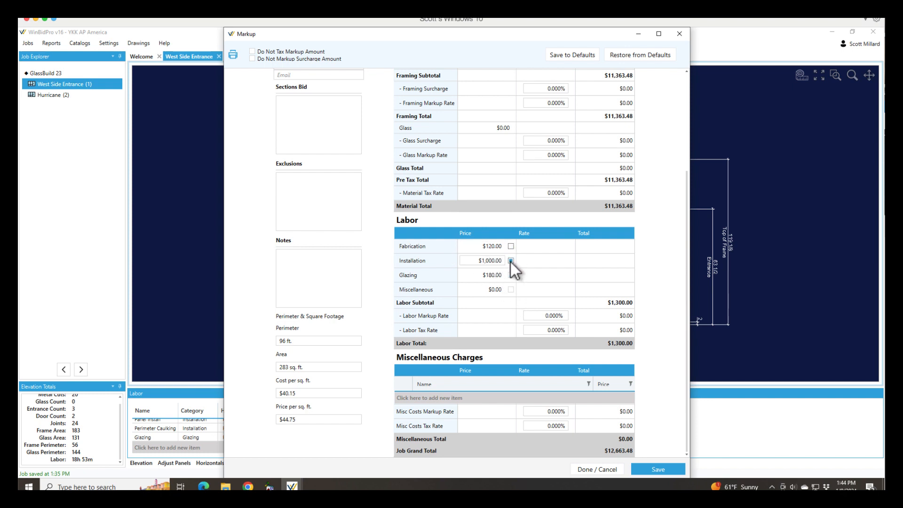
pyautogui.click(511, 260)
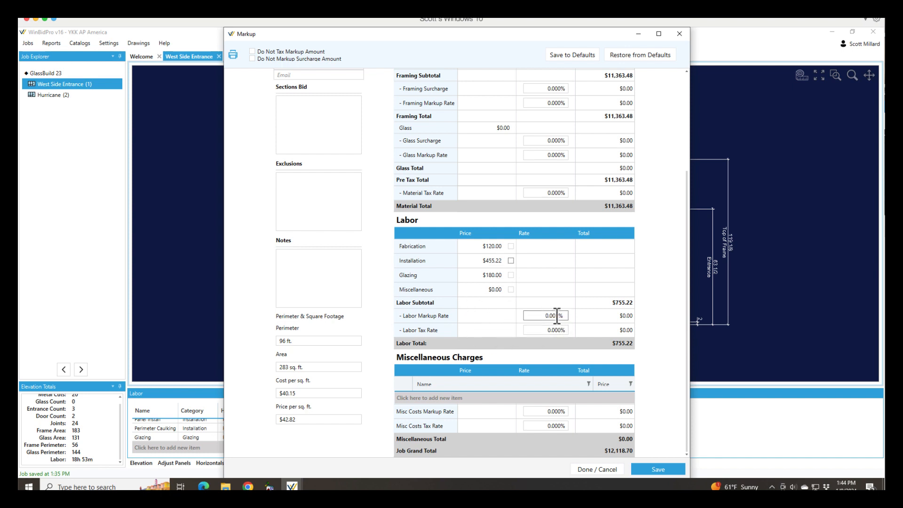
pyautogui.click(562, 329)
# - Add a miscellaneous charge named Lift Rental with a price of $1,000.00 to the job estimate
pyautogui.click(438, 398)
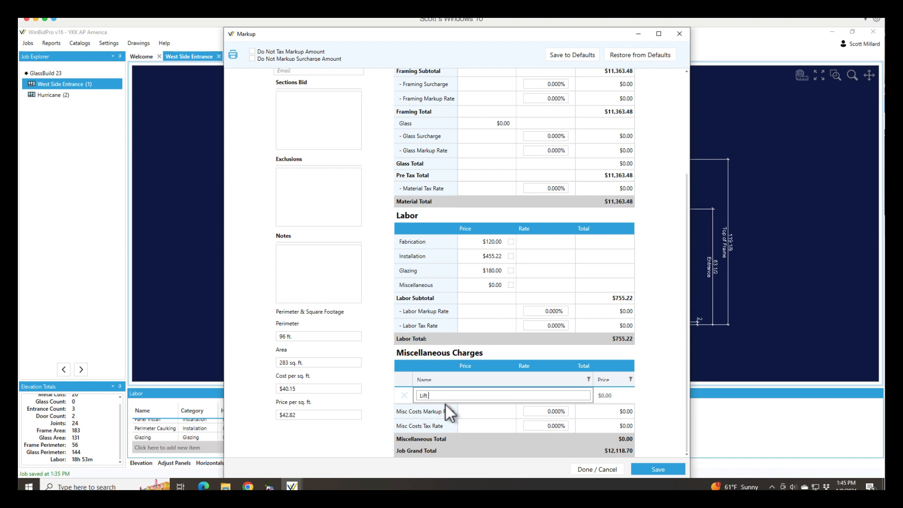
pyautogui.write('Lift Rental')
pyautogui.click(608, 395)
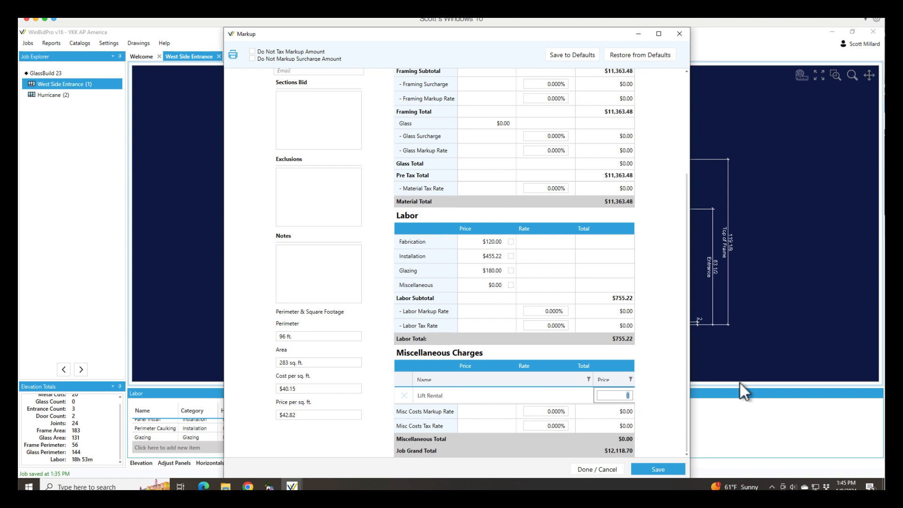
pyautogui.write('1000')
pyautogui.press('Return')
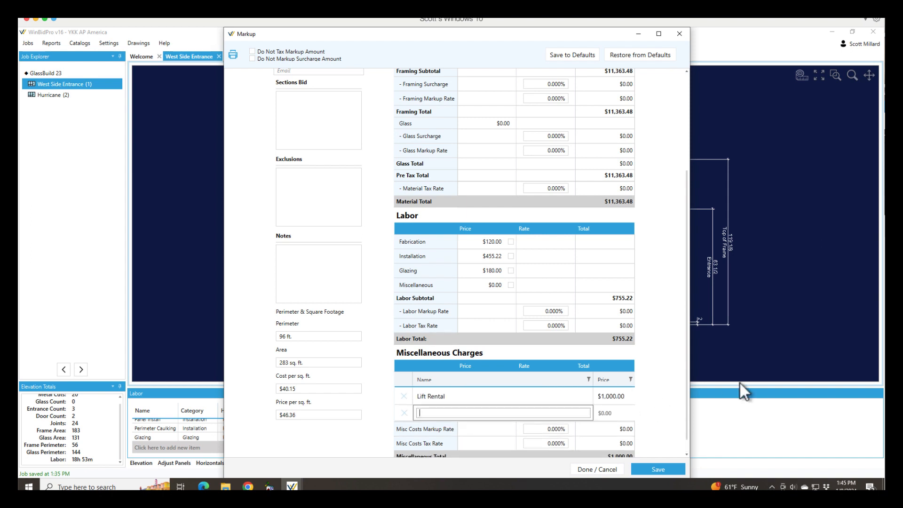
# - Save the job's markup estimate and close it
pyautogui.scroll(-1, 574, 318)
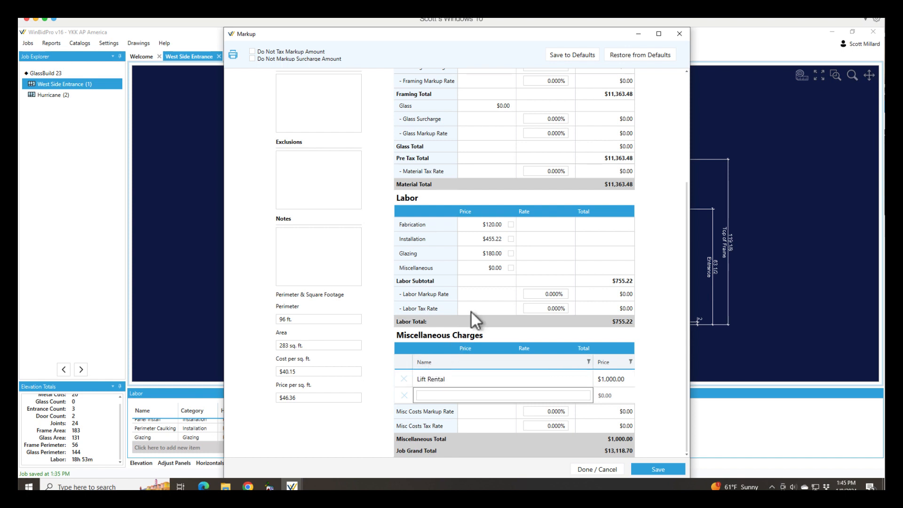
pyautogui.click(667, 470)
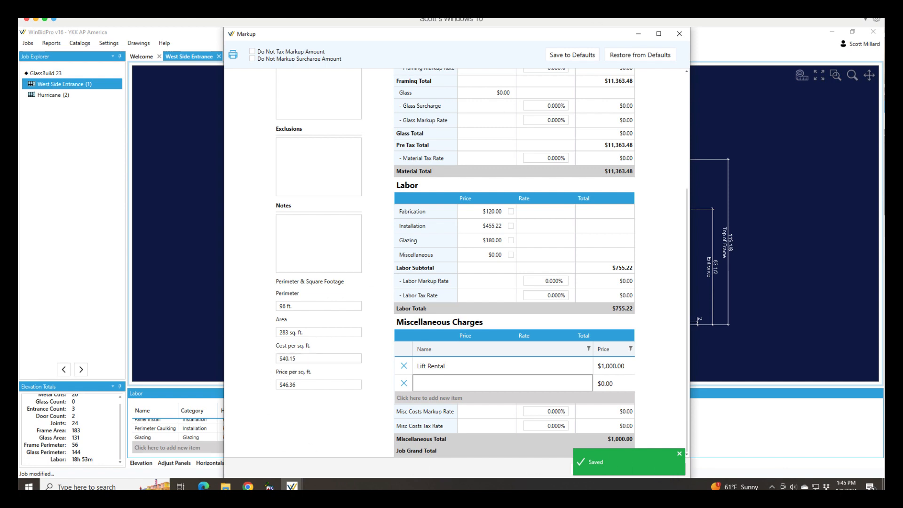
pyautogui.click(680, 34)
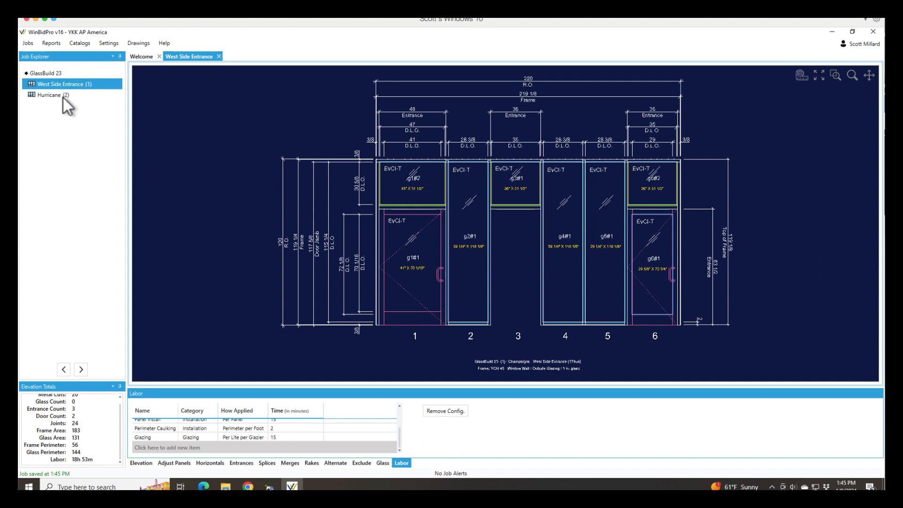
# - Open the elevation labor report, review the hours and costs per labor category for each elevation, and close the report
pyautogui.click(28, 43)
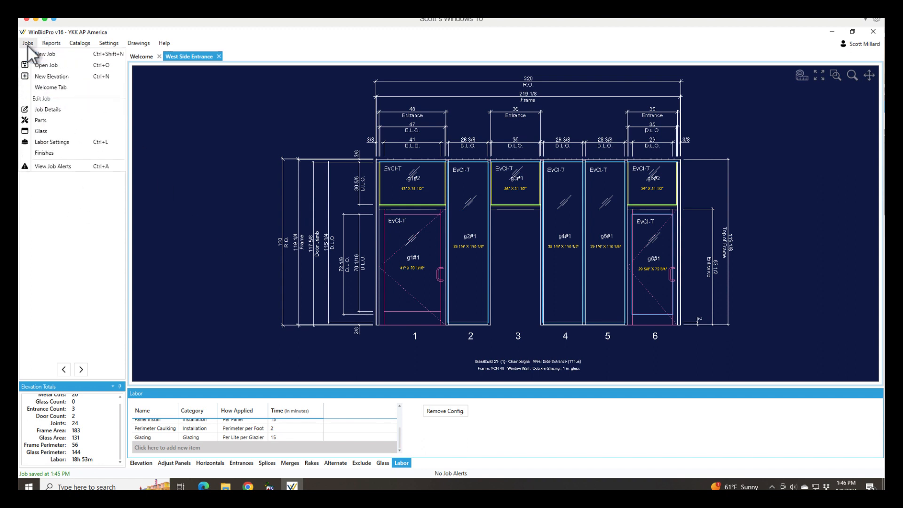
pyautogui.moveTo(50, 43)
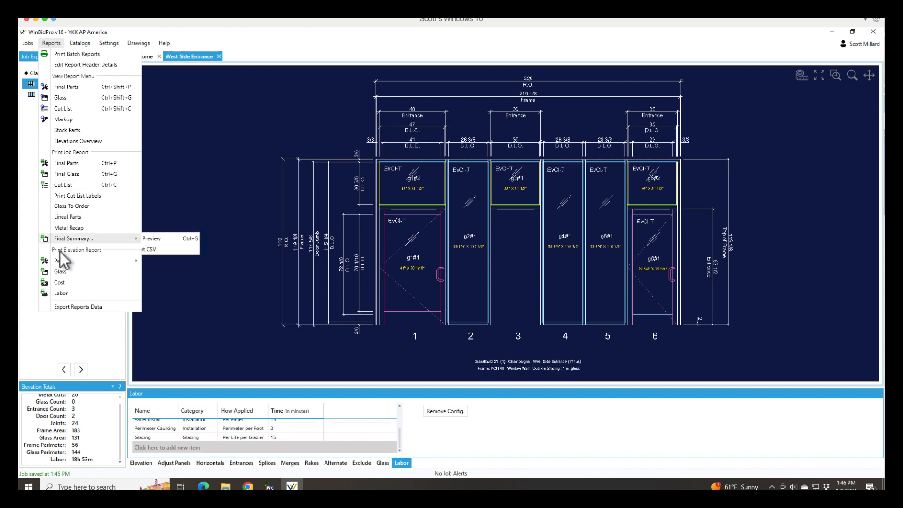
pyautogui.click(61, 294)
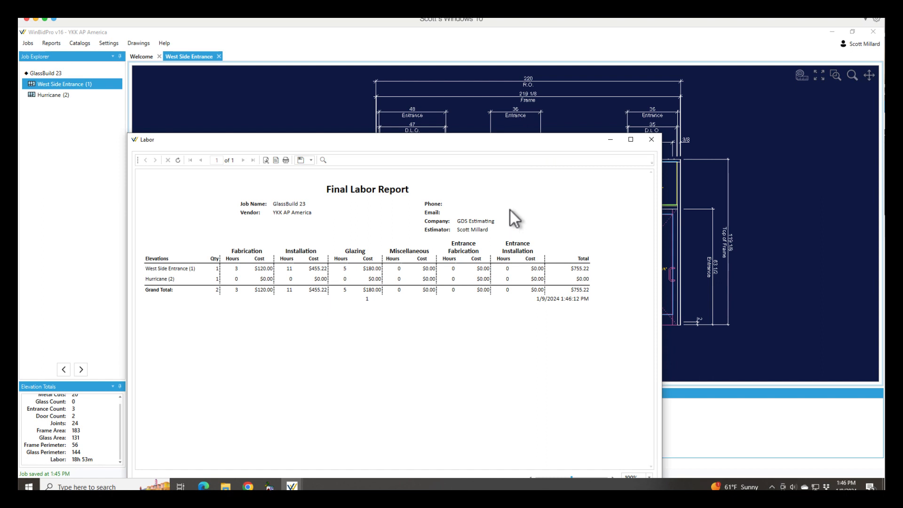
pyautogui.click(651, 139)
pyautogui.rightClick(383, 502)
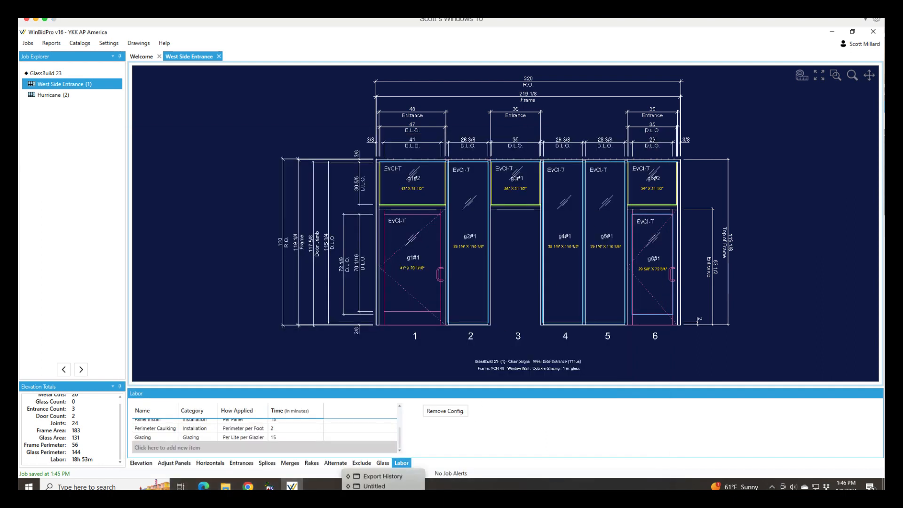